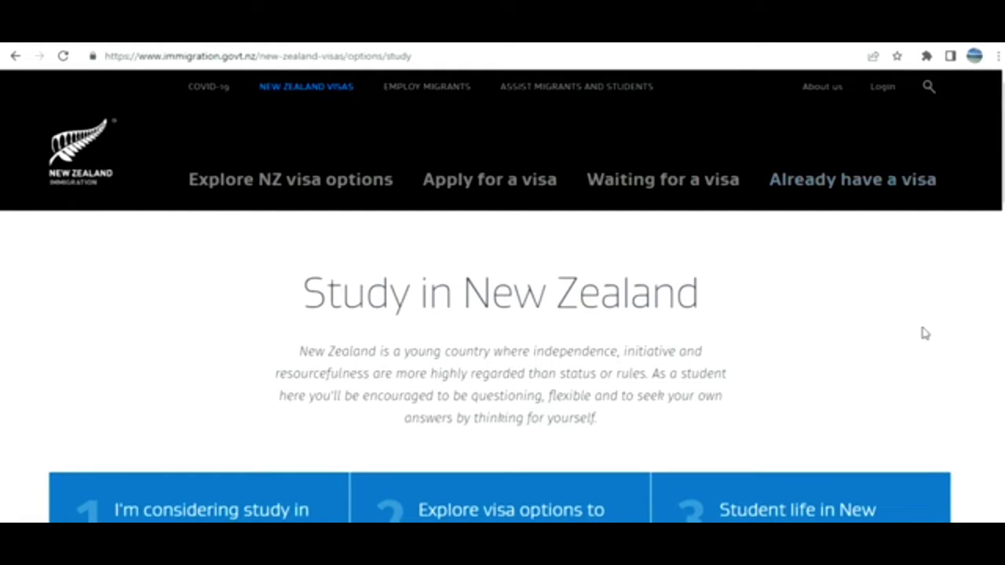
Step: Access the online Student visa service, log in to the account and create a new Student Visa application
left_click(882, 90)
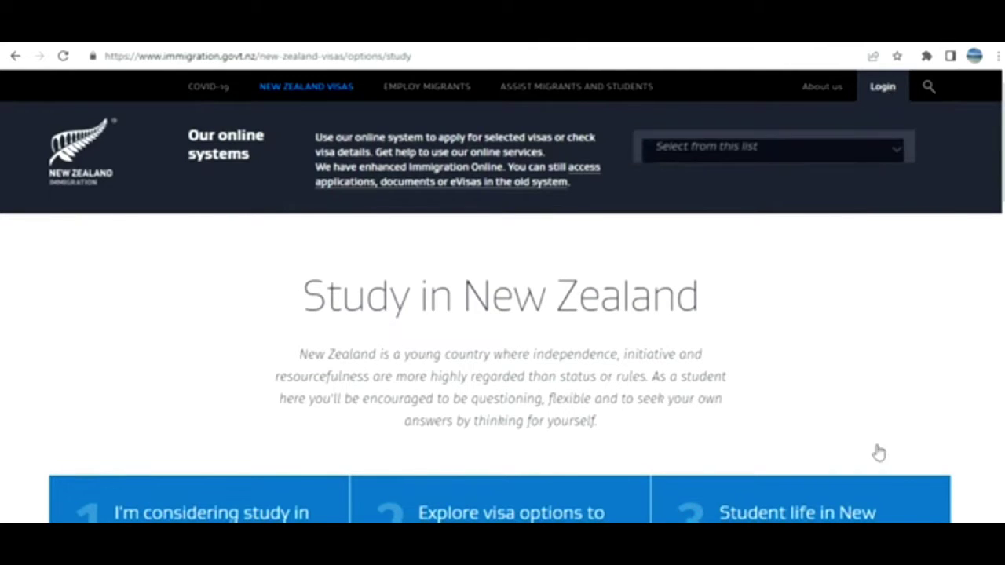
left_click(899, 149)
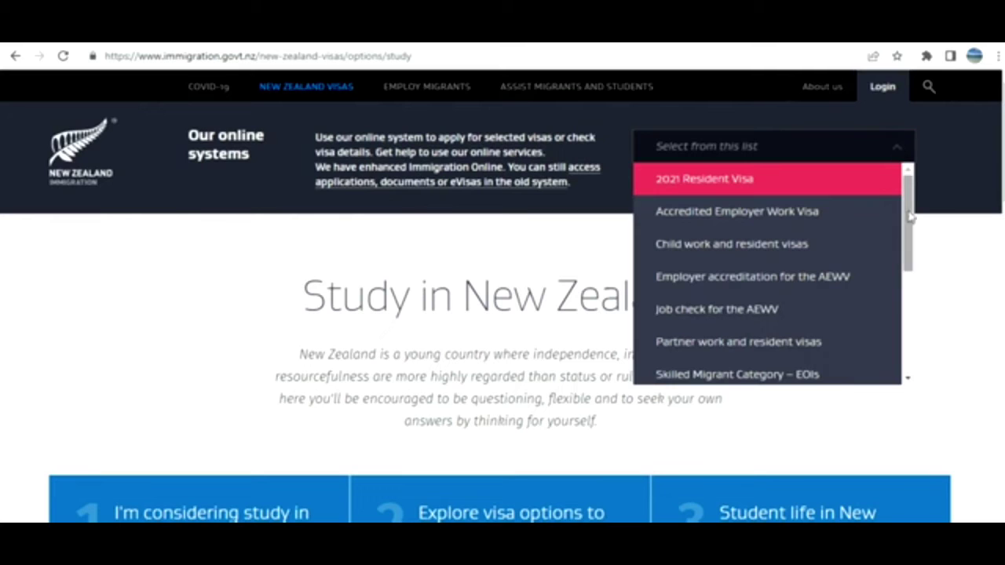
scroll(904, 219, "down", 3)
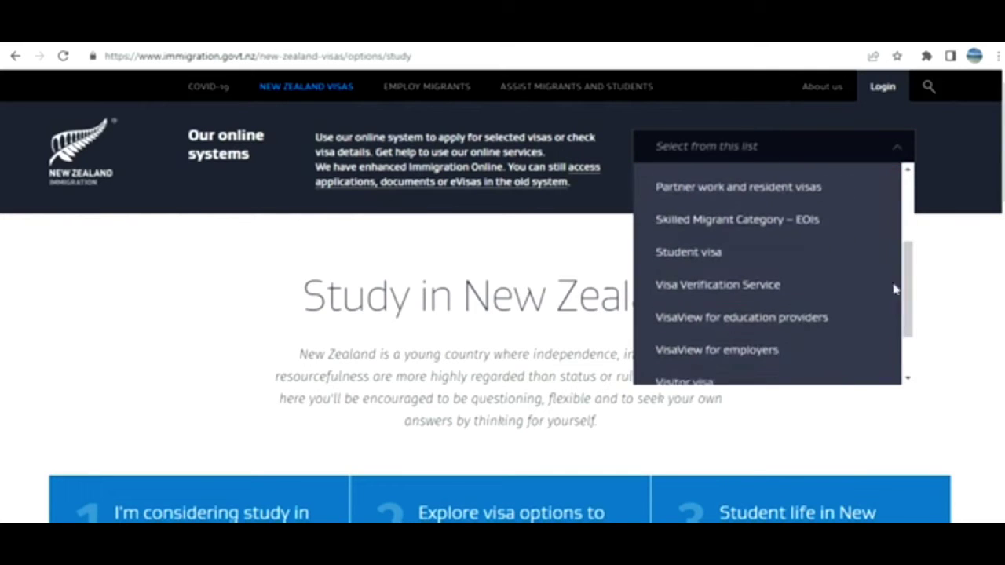
left_click(823, 258)
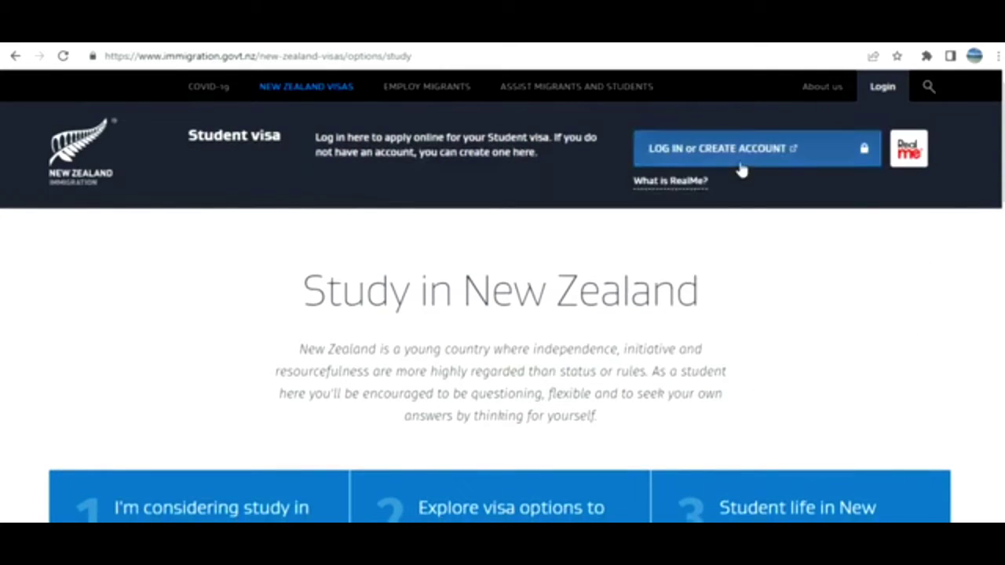
left_click(780, 149)
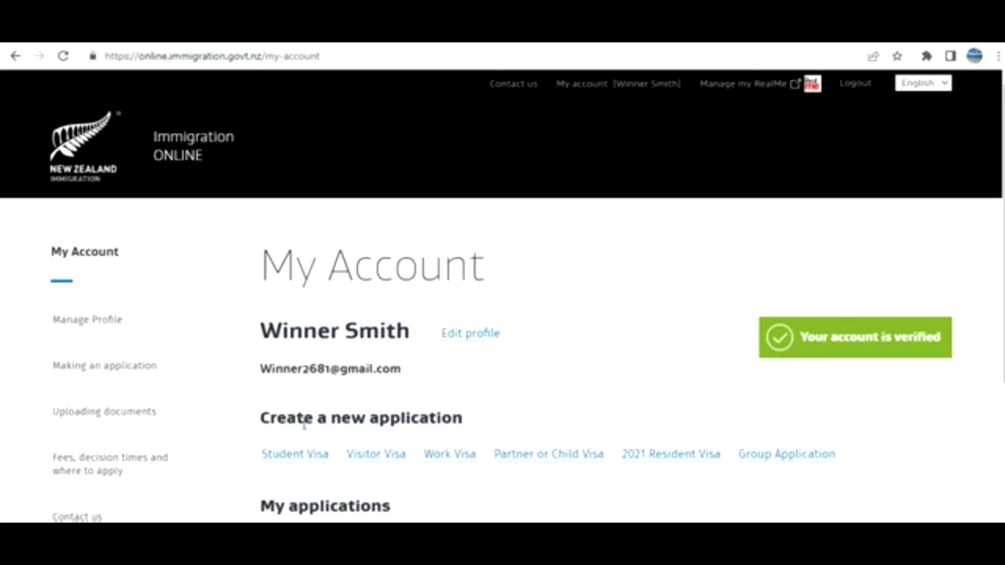
left_click(314, 456)
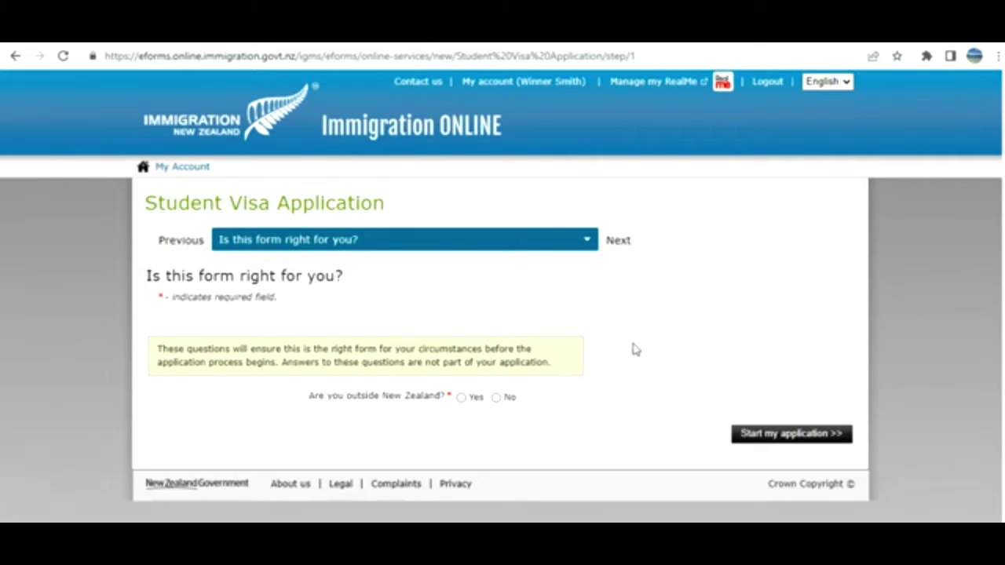
Step: Answer Yes to being outside New Zealand, No to travelling from Niue or Cook Islands, and No to Australian citizenship or permanent residence
left_click(462, 397)
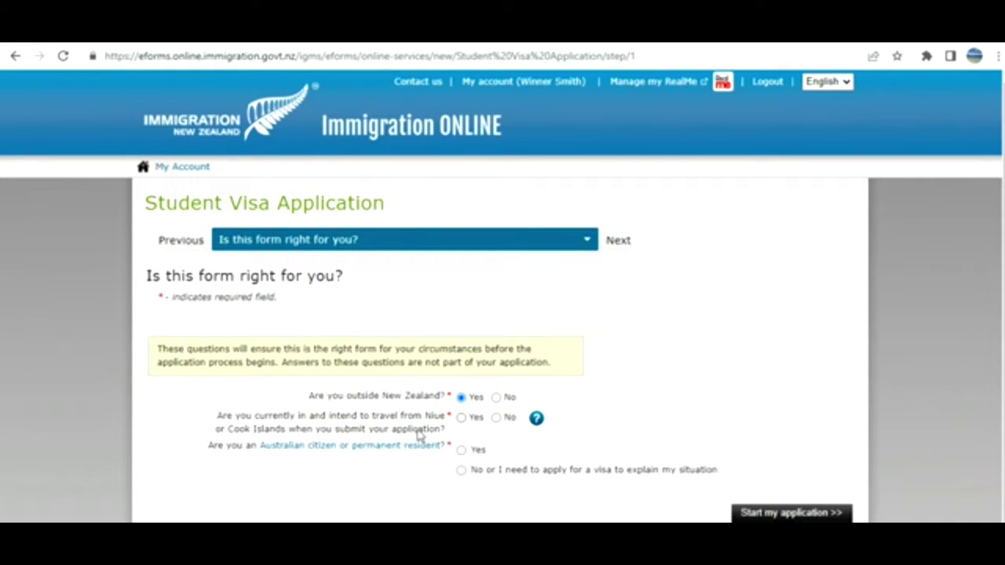
left_click(496, 417)
left_click(461, 470)
left_click(749, 512)
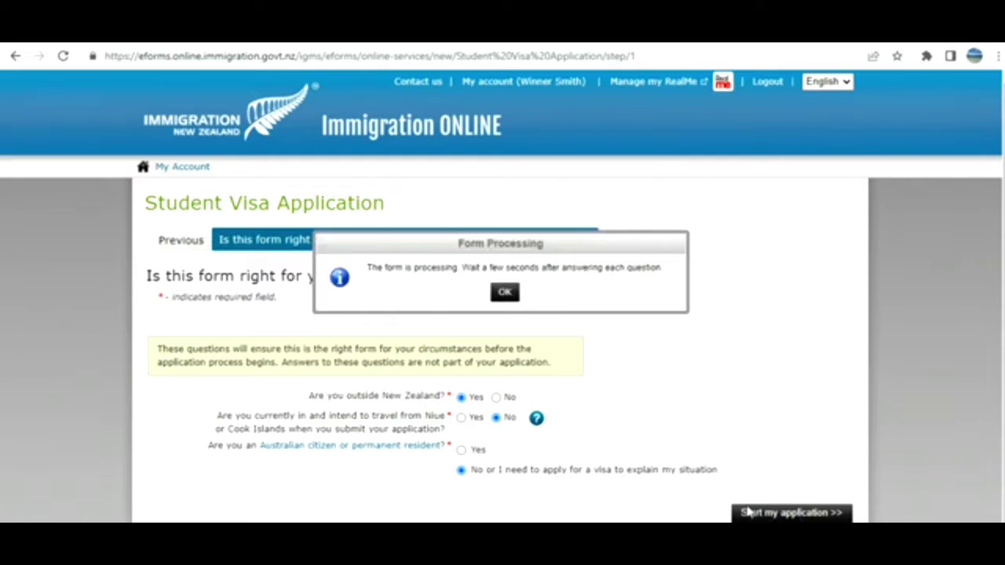
left_click(505, 292)
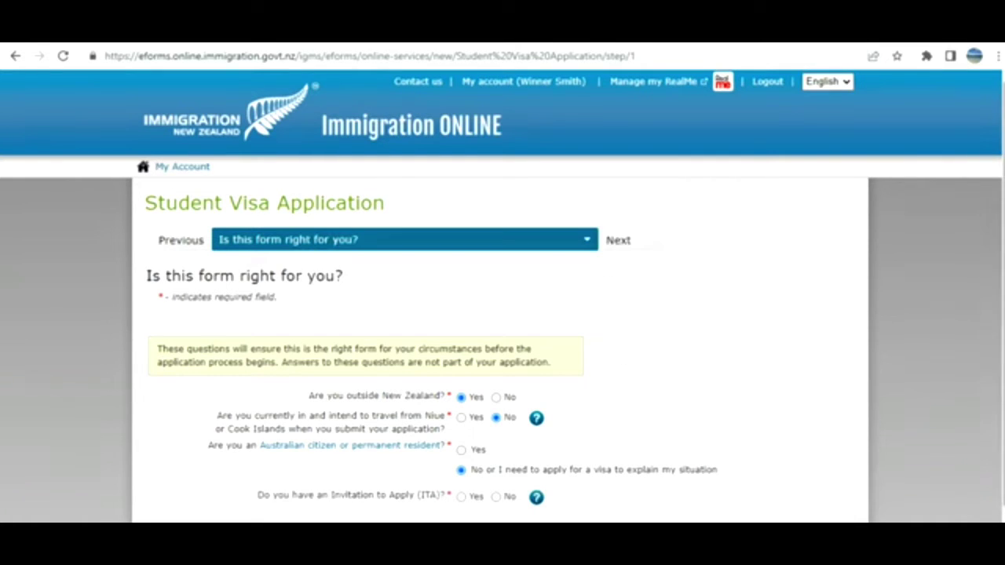
Step: Answer No to having an Invitation to Apply (ITA) and read the COVID-19 border restriction notice
scroll(997, 299, "down", 1)
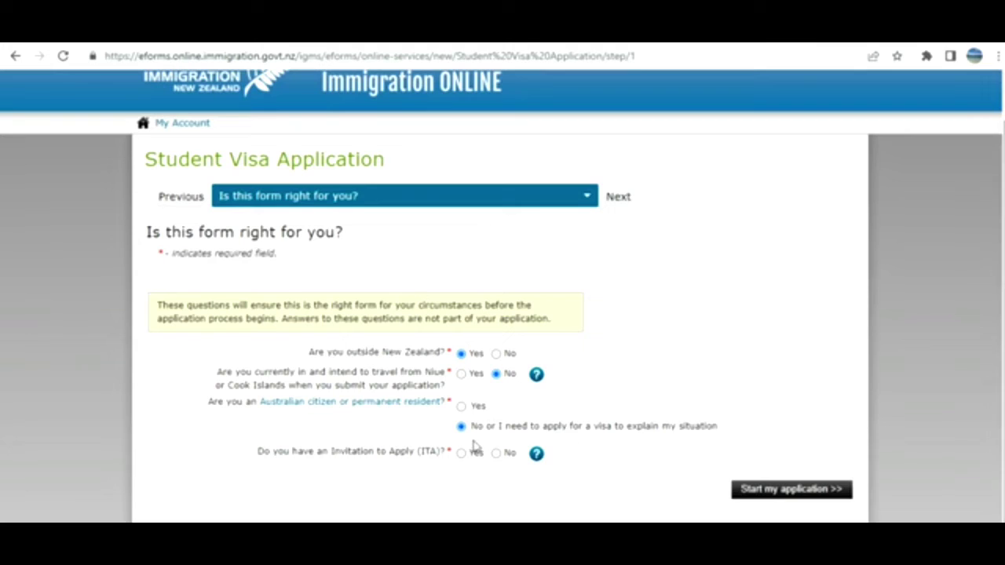
left_click(496, 454)
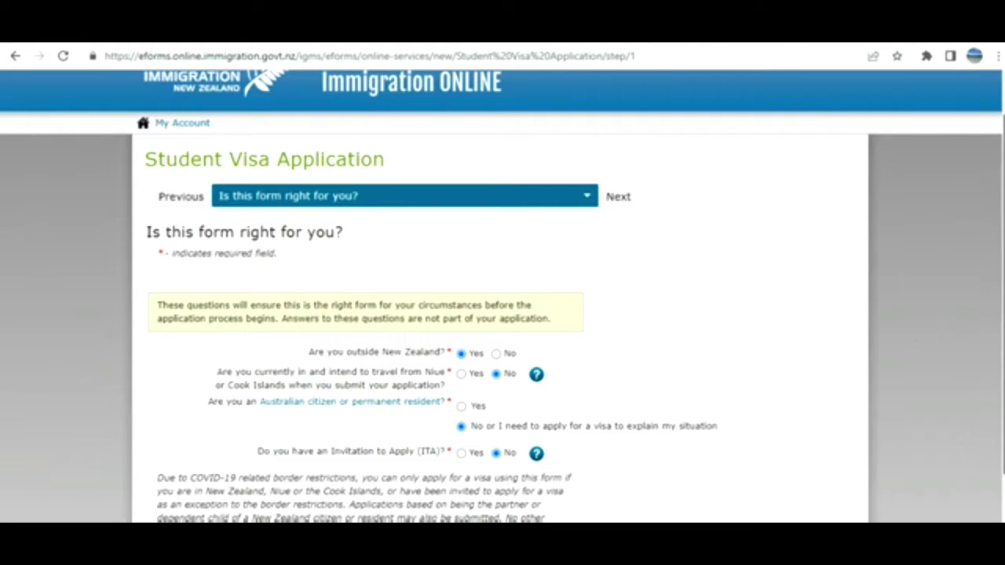
scroll(964, 337, "down", 1)
scroll(475, 424, "down", 1)
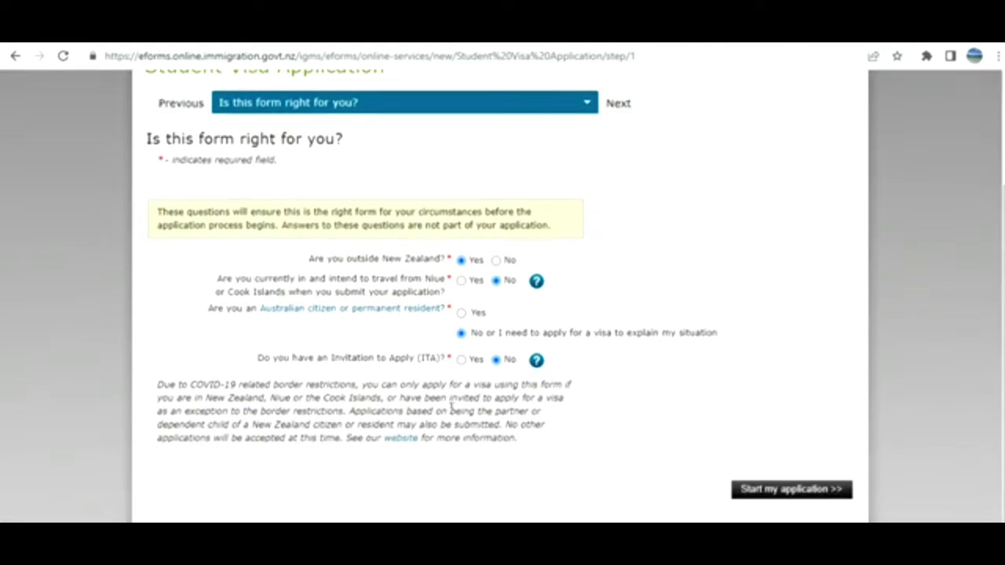
left_click_drag(175, 384, 297, 438)
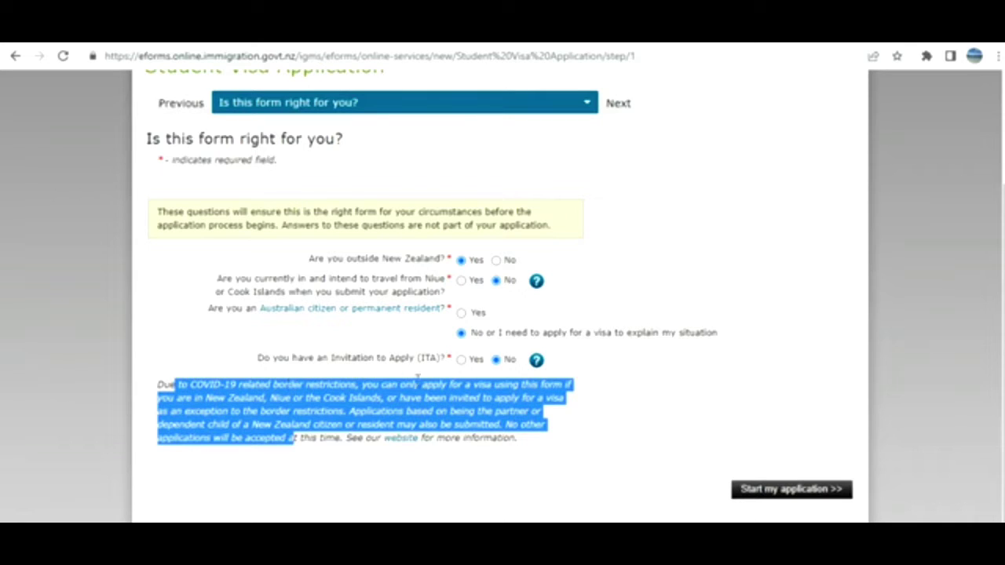
Step: Answer Yes to the ITA, student visa and payment card questions, and No to dependent child, refugee or protection claim, and Vocational Trainees
left_click(460, 361)
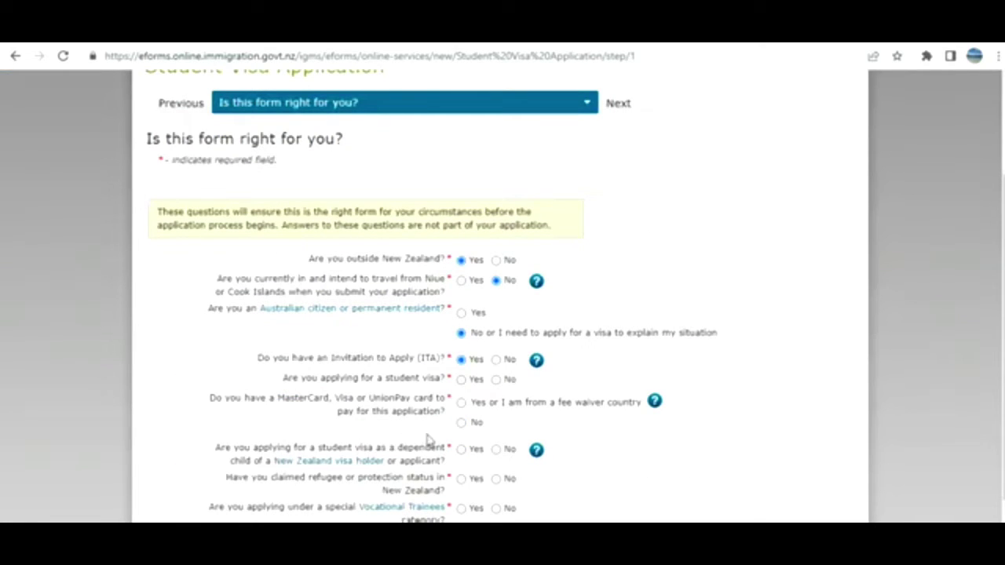
left_click(461, 380)
left_click(461, 403)
left_click(498, 450)
left_click(496, 479)
left_click(496, 509)
scroll(864, 492, "down", 1)
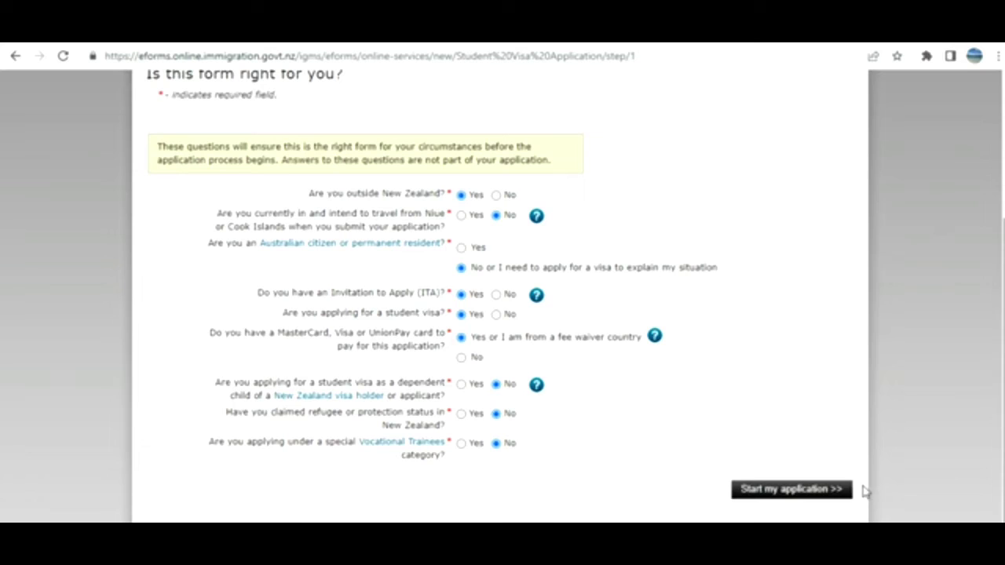
Step: Start the application with the completed eligibility answers, dismissing the form processing notice
left_click(796, 491)
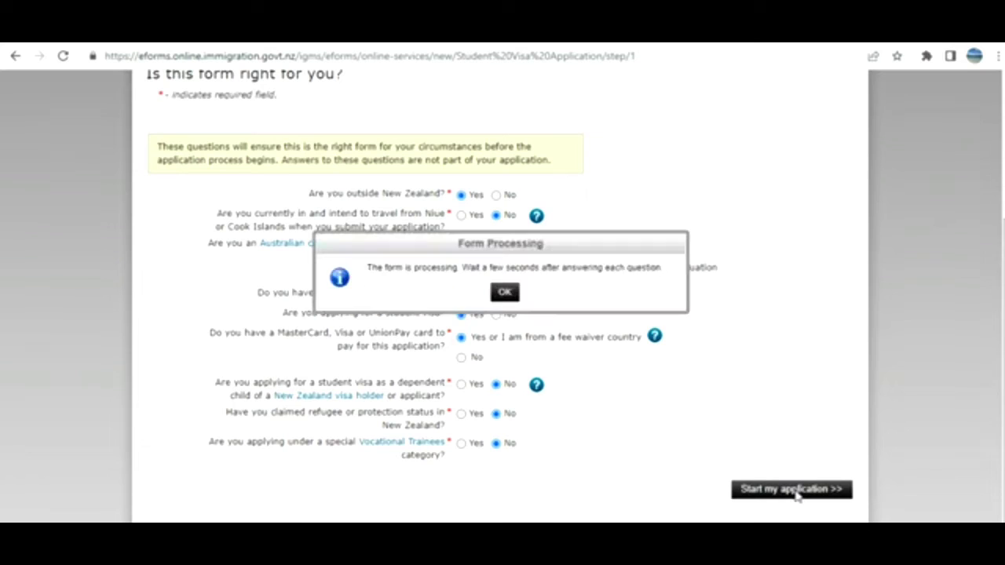
left_click(506, 294)
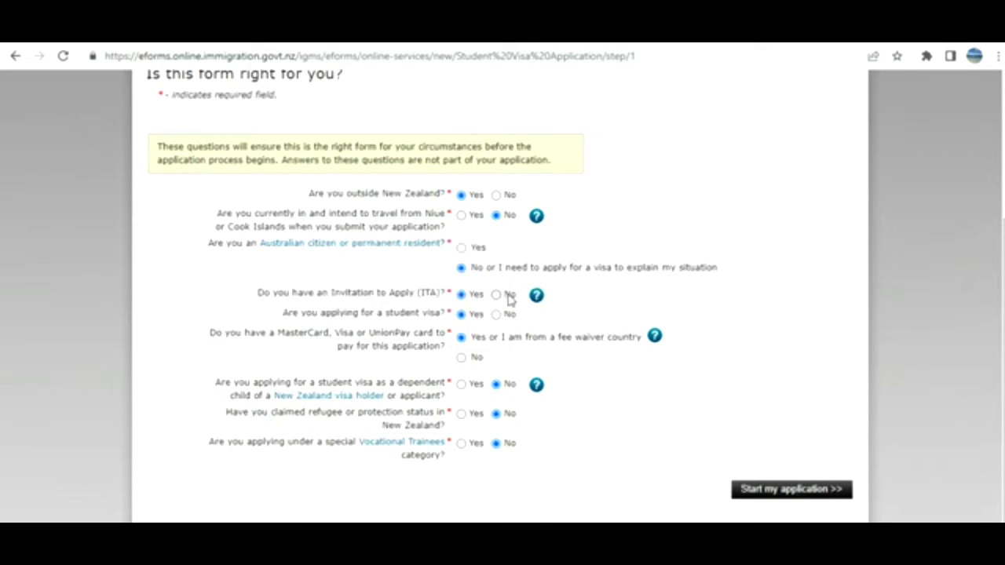
scroll(984, 253, "up", 3)
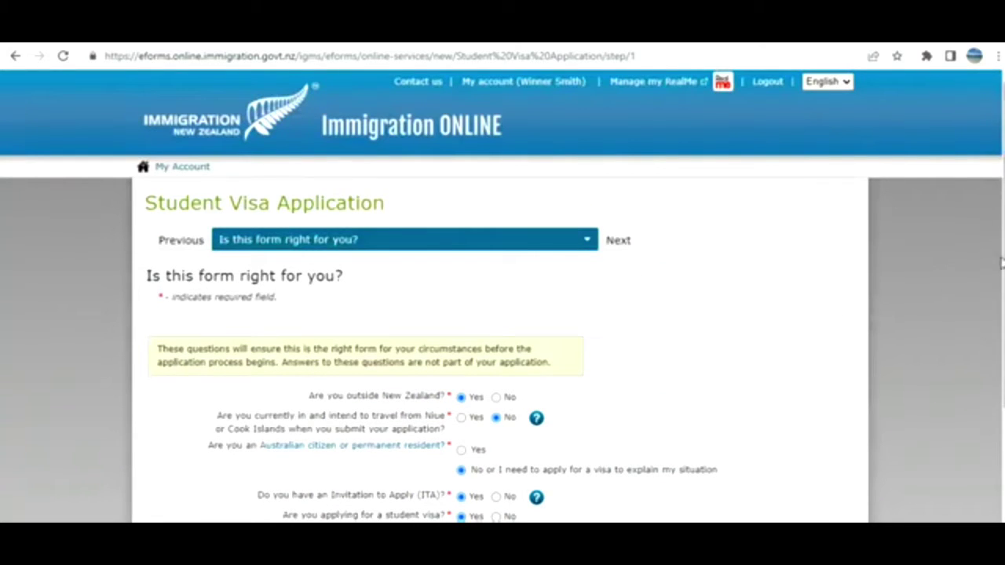
scroll(502, 296, "down", 3)
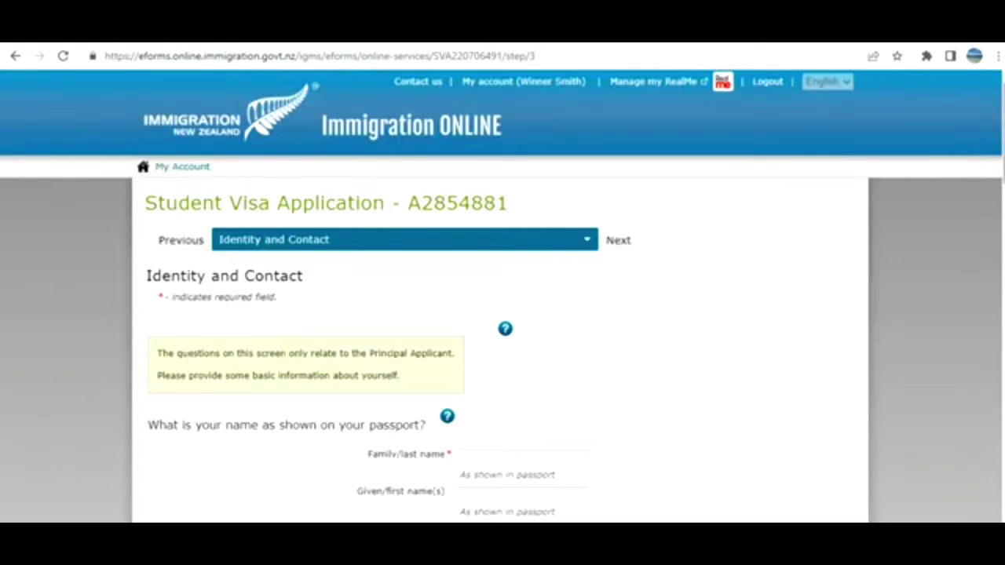
Step: Set the applicant's country of birth to India in the Identity and Contact form
left_click_drag(1003, 134, 992, 198)
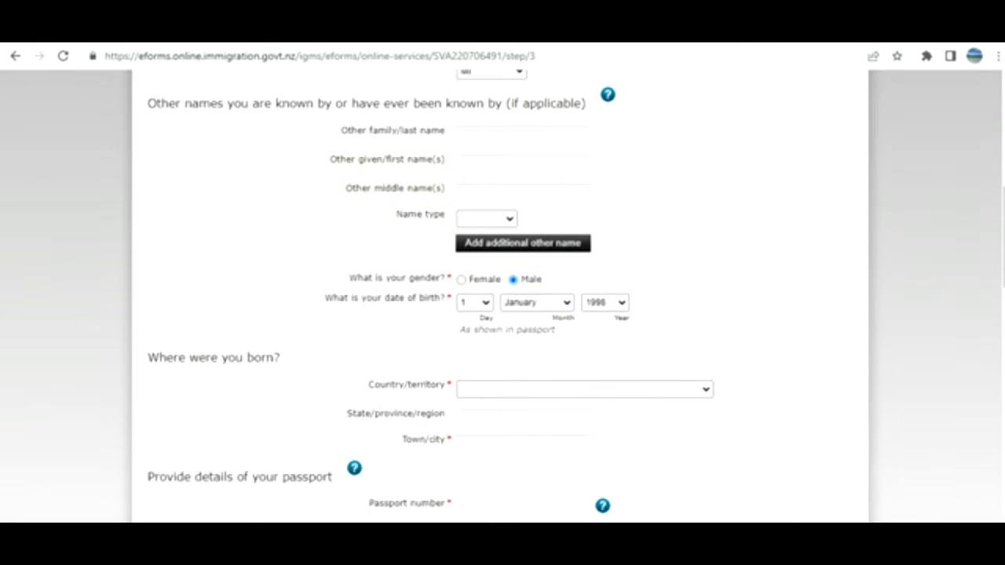
scroll(560, 98, "down", 3)
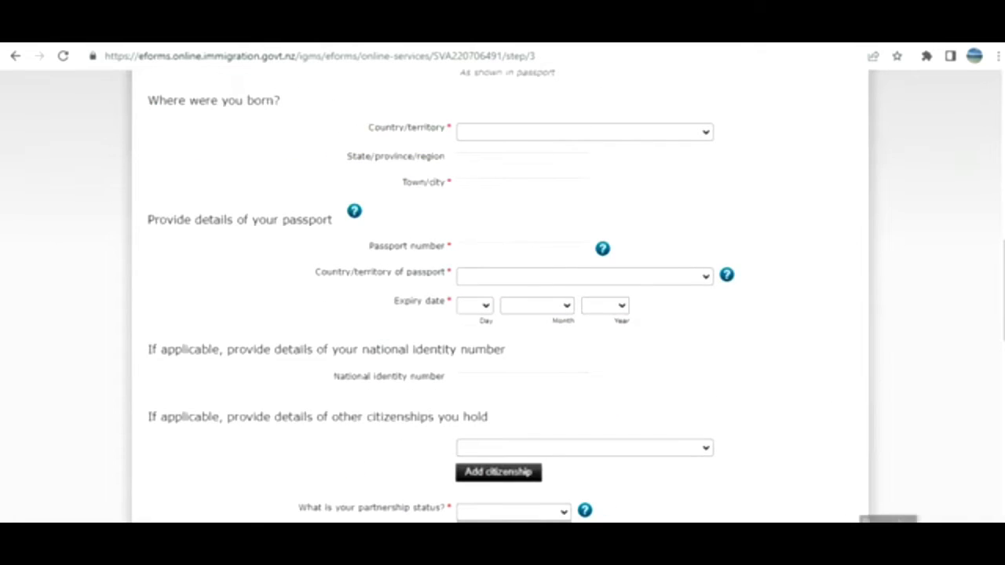
left_click(610, 136)
type("india")
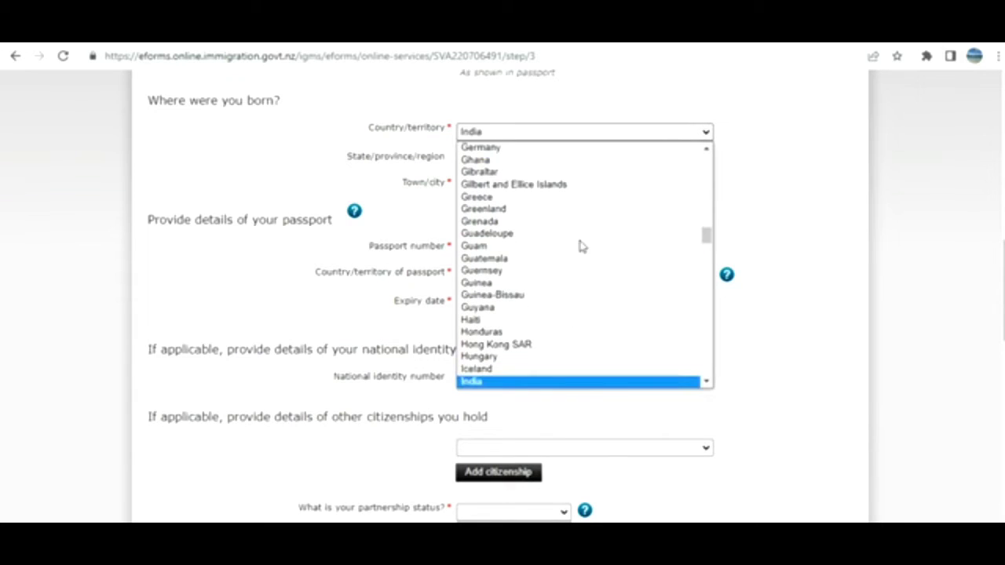
left_click(473, 381)
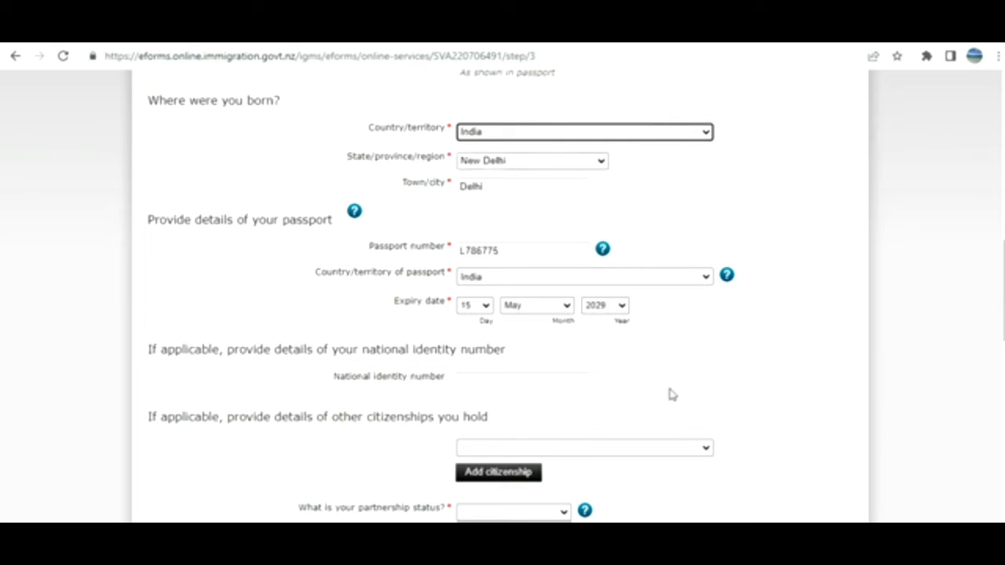
left_click(702, 395)
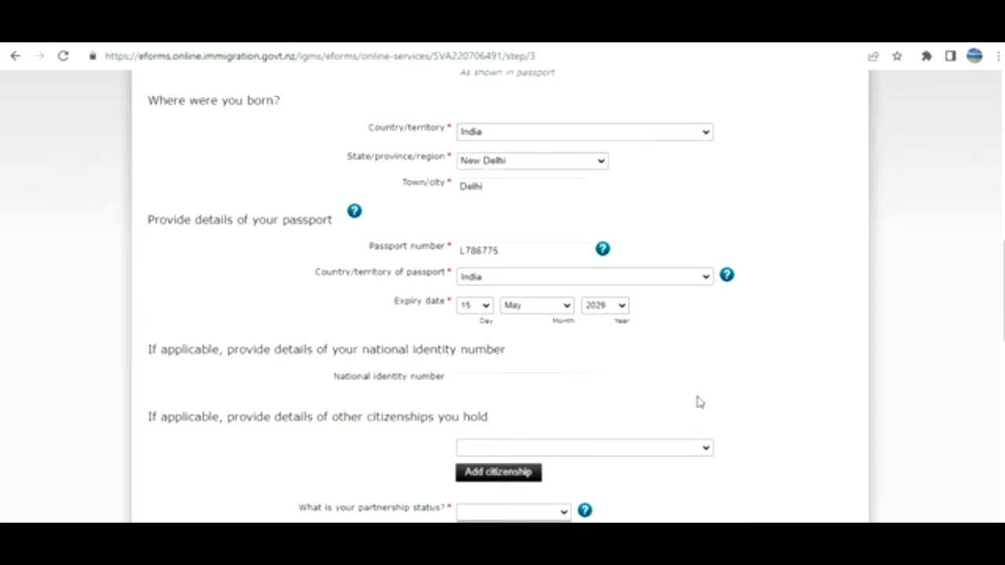
Step: Set the partnership status to Single and answer No to having previously applied for a New Zealand visa
left_click_drag(1003, 314, 1004, 363)
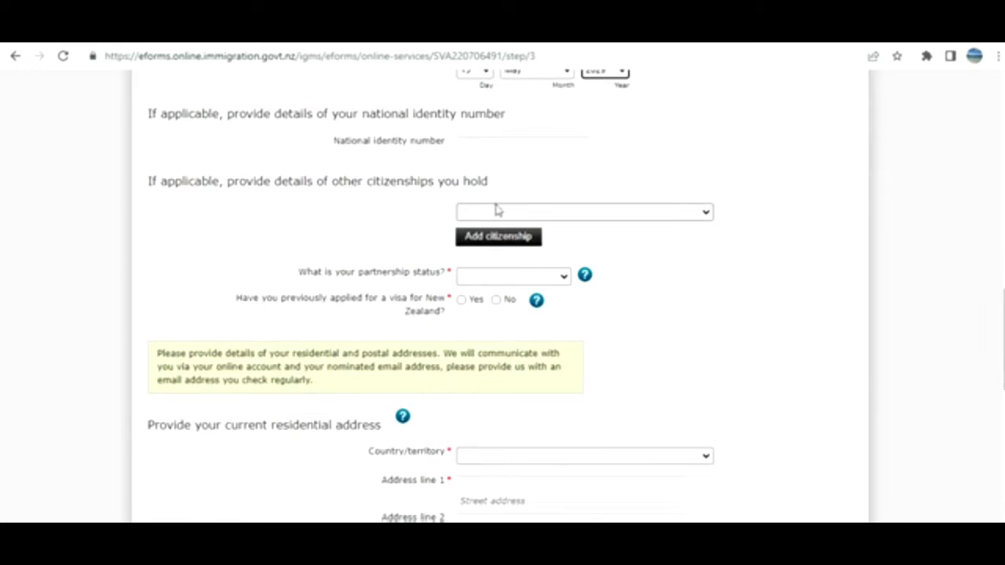
left_click(487, 278)
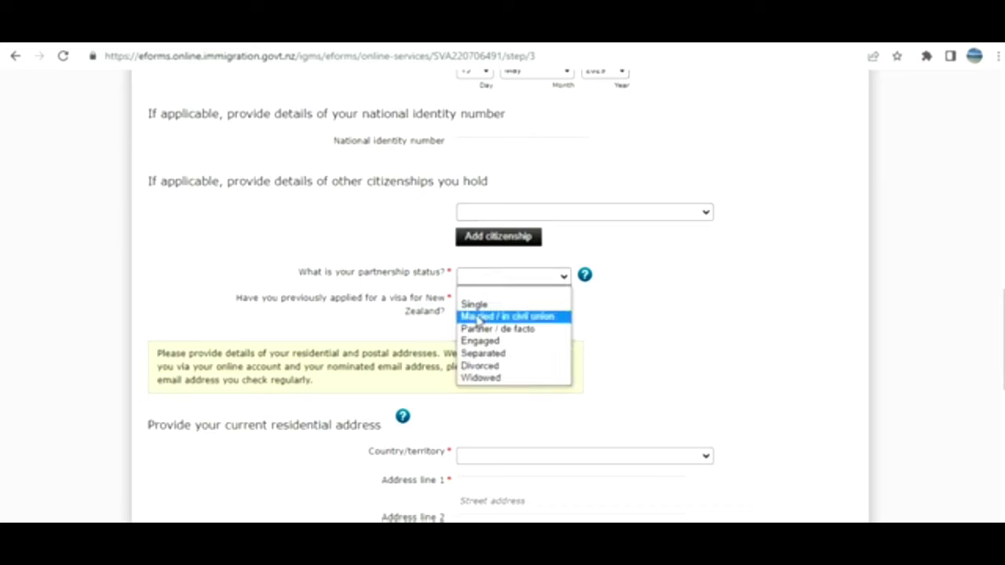
left_click(480, 304)
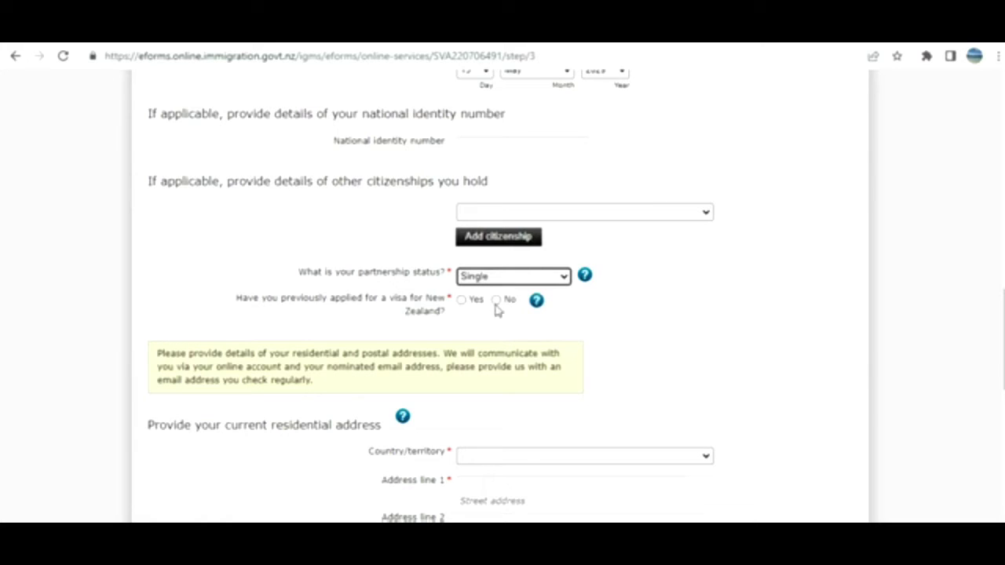
left_click(500, 301)
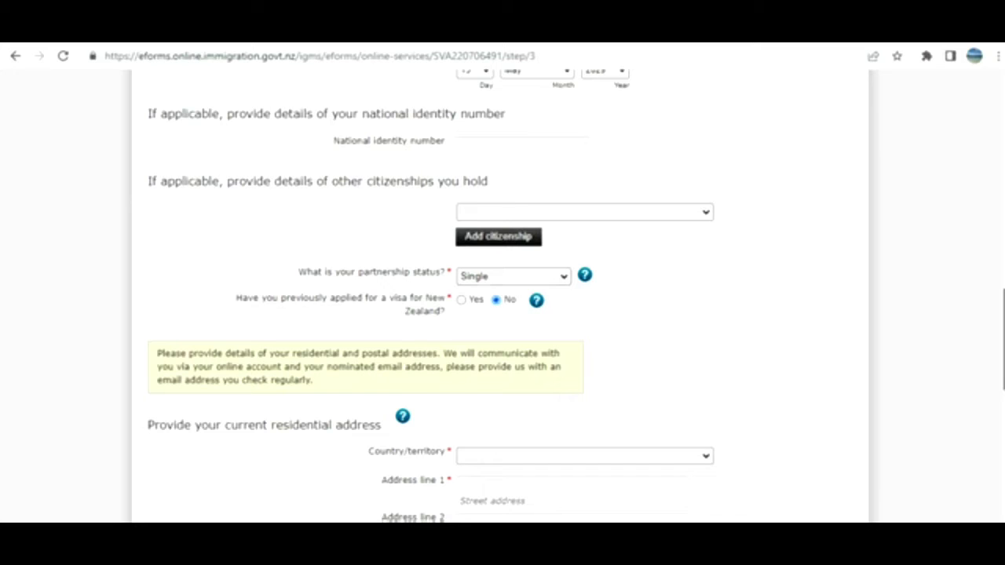
Step: Answer No to submitting the application as part of a group, and look over the declaration and the address section
scroll(1002, 338, "down", 4)
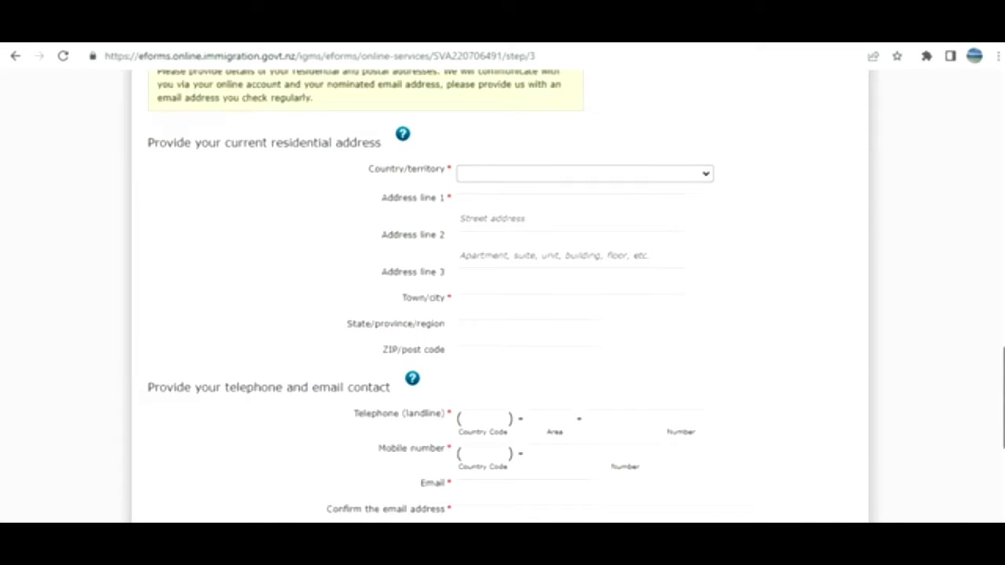
scroll(500, 296, "down", 3)
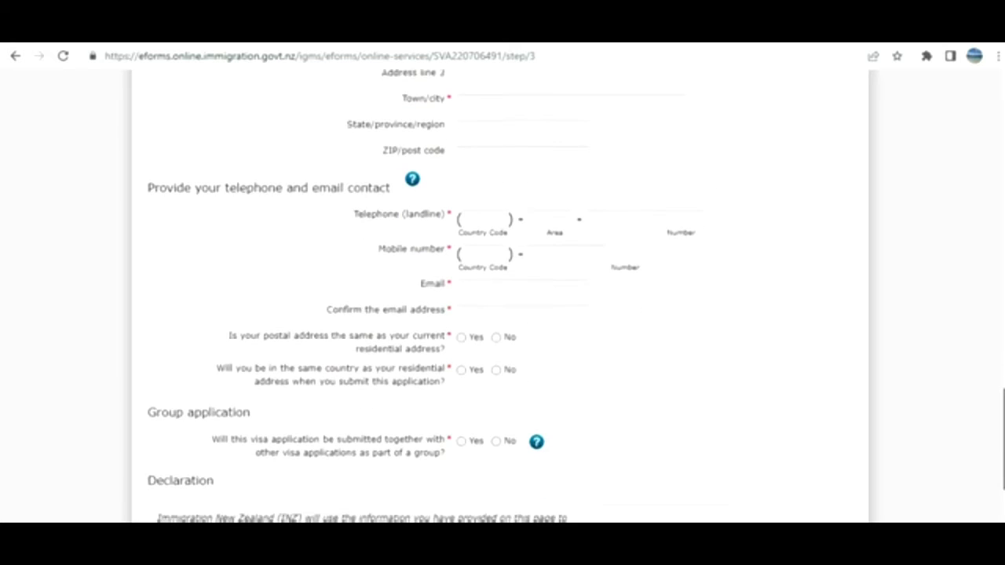
scroll(500, 296, "down", 1)
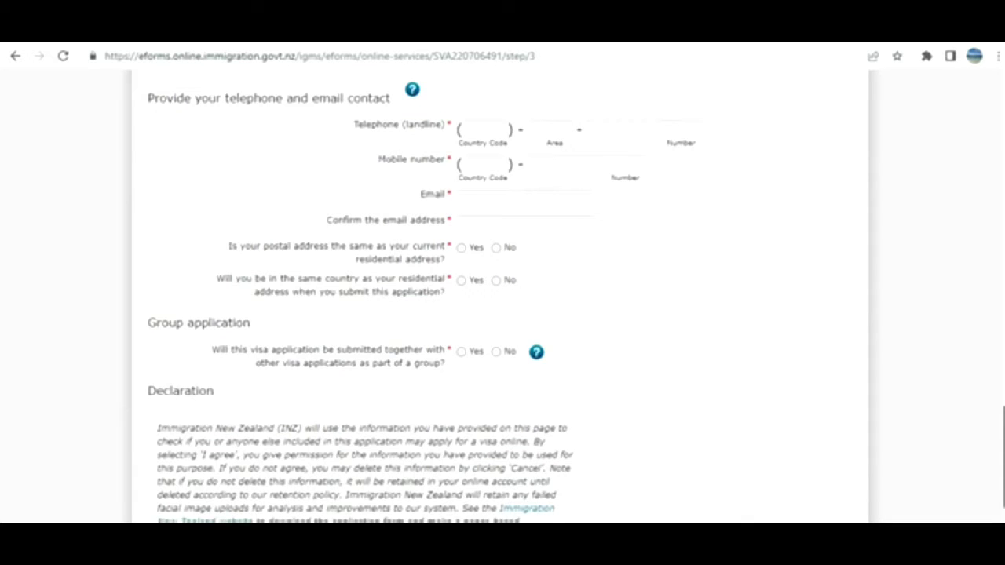
scroll(487, 417, "down", 1)
left_click(496, 341)
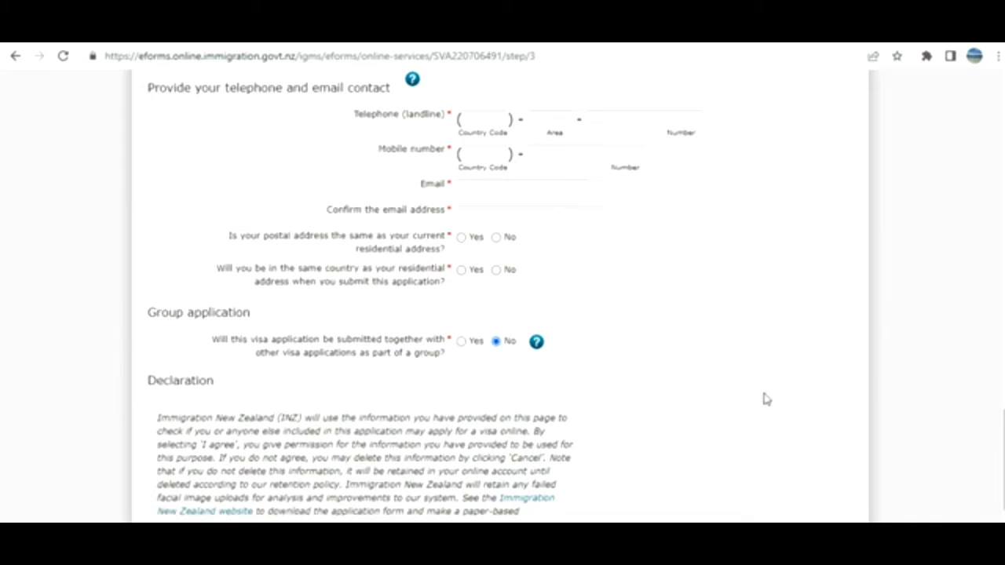
scroll(766, 400, "down", 2)
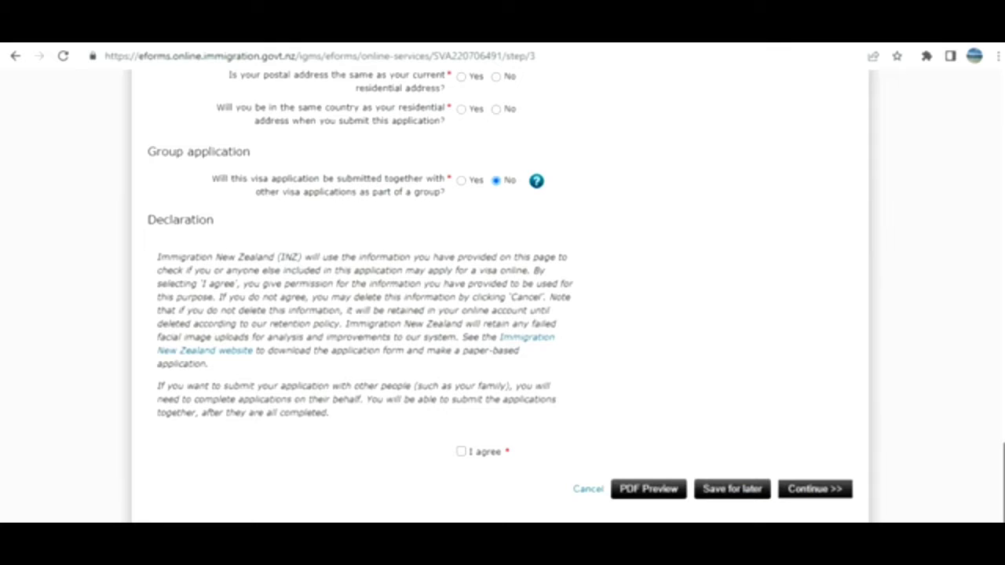
scroll(970, 345, "up", 15)
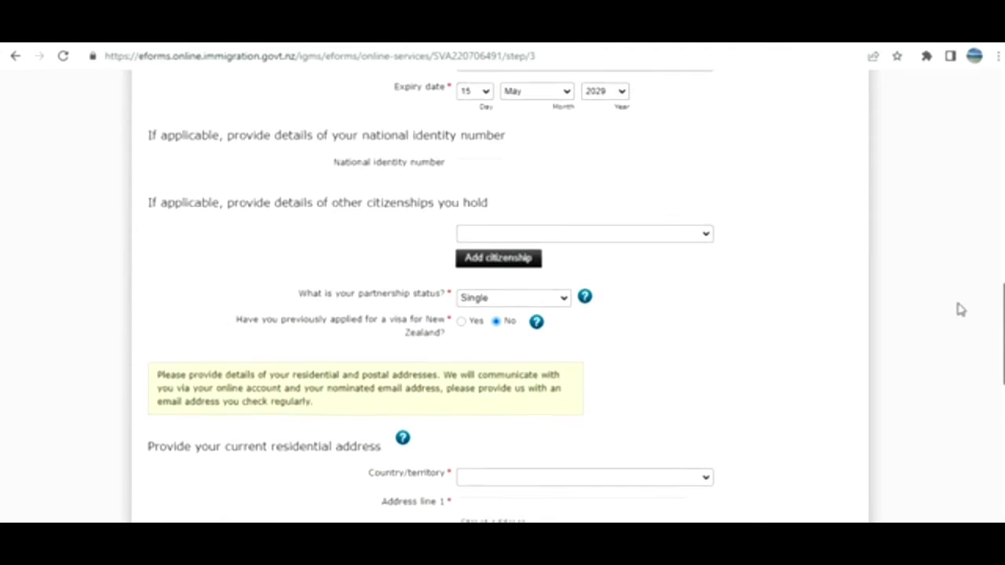
scroll(959, 309, "down", 3)
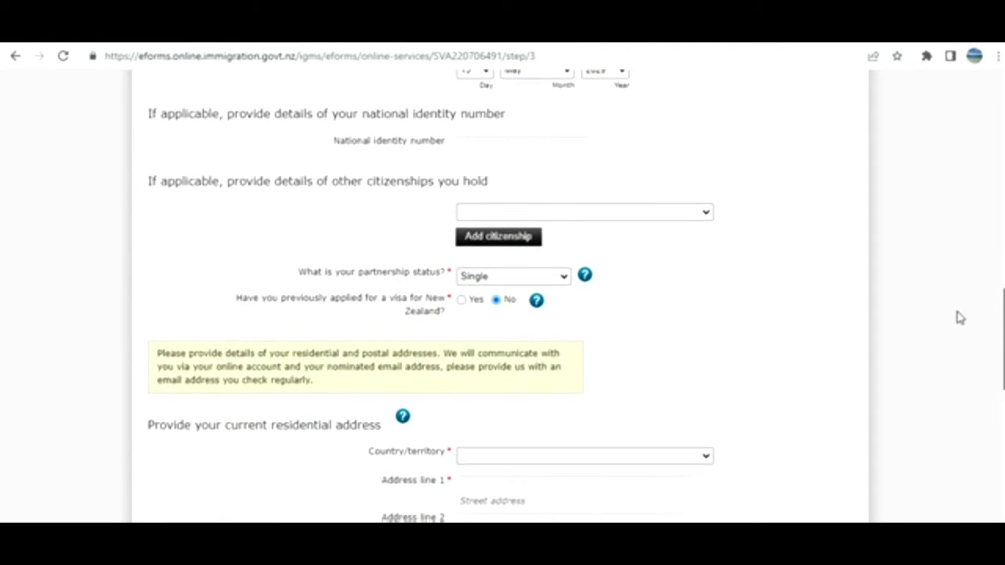
Step: Agree to the declaration at the end of the Identity and Contact form and continue to the Study Details section
scroll(962, 367, "down", 3)
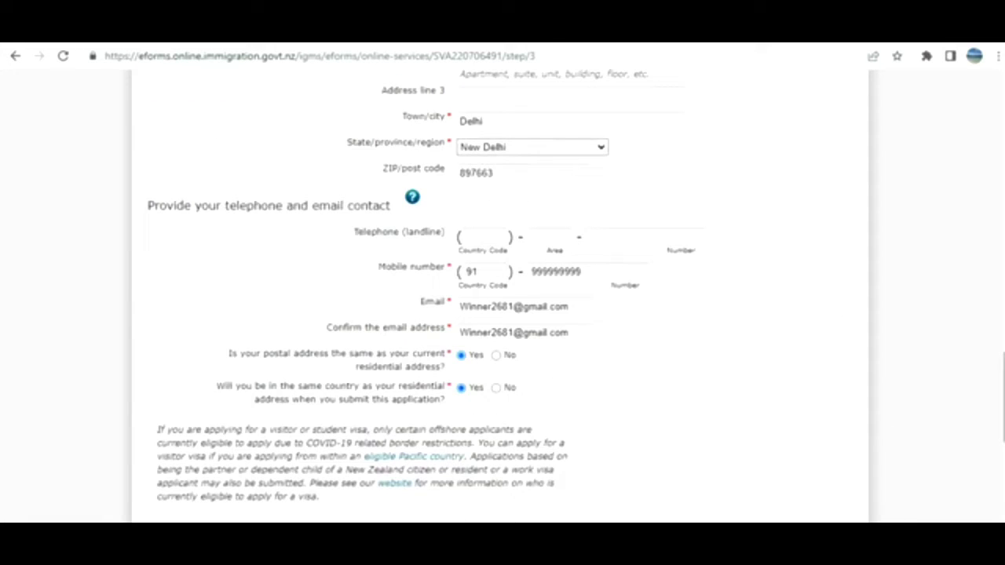
scroll(503, 314, "down", 10)
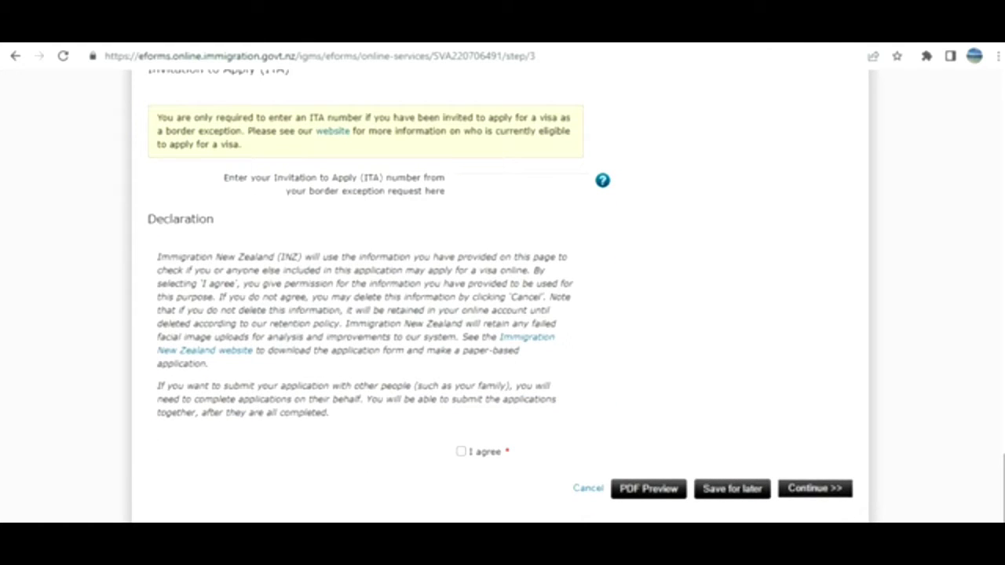
left_click(460, 453)
left_click(814, 491)
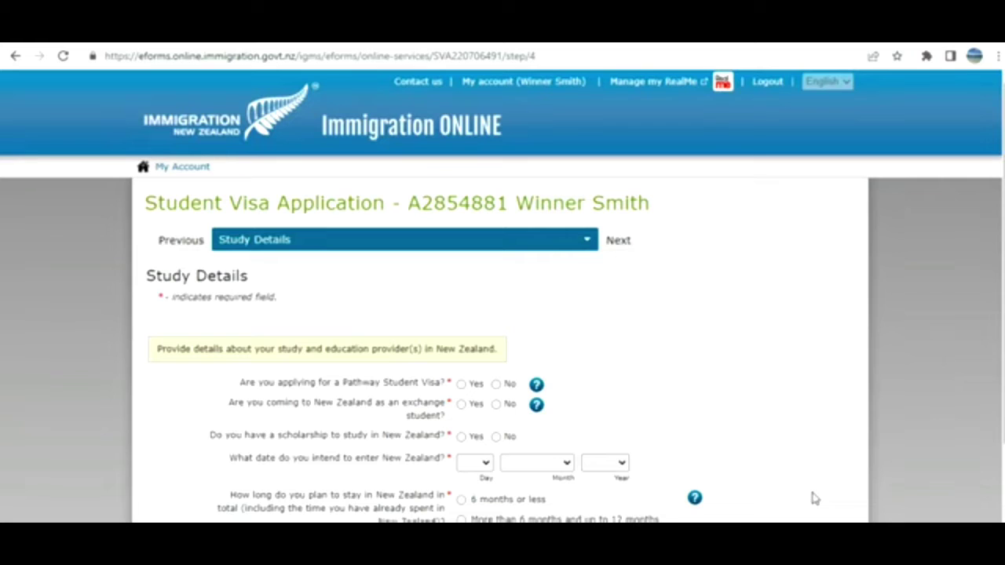
Step: Look over the list of application sections, leaving Study Details as the current section
left_click(583, 243)
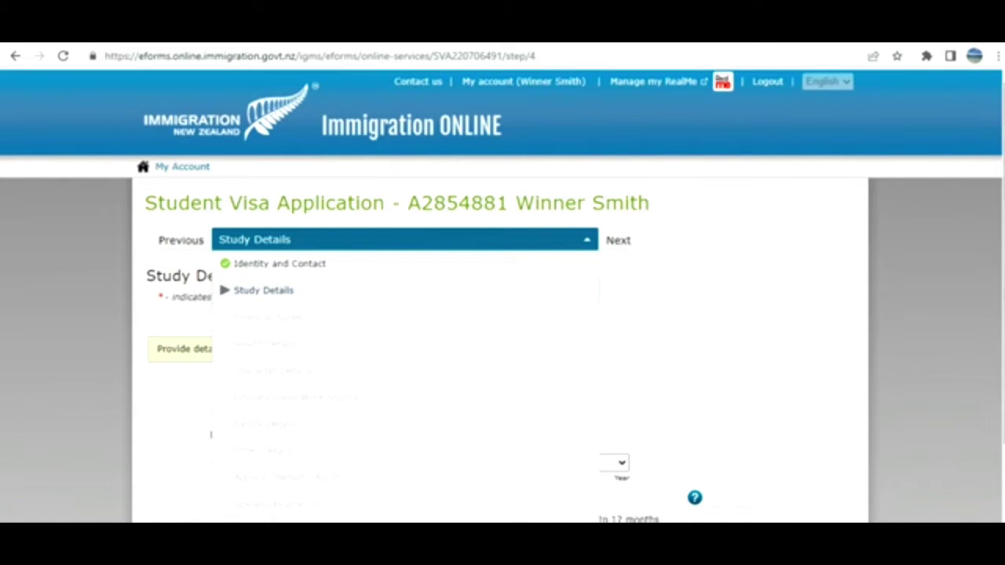
scroll(502, 314, "down", 2)
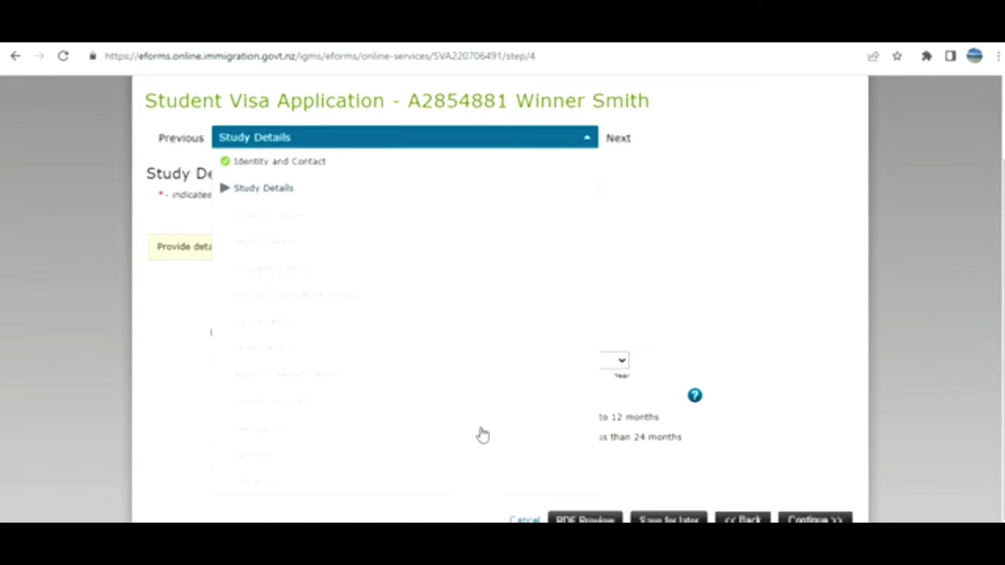
left_click(824, 241)
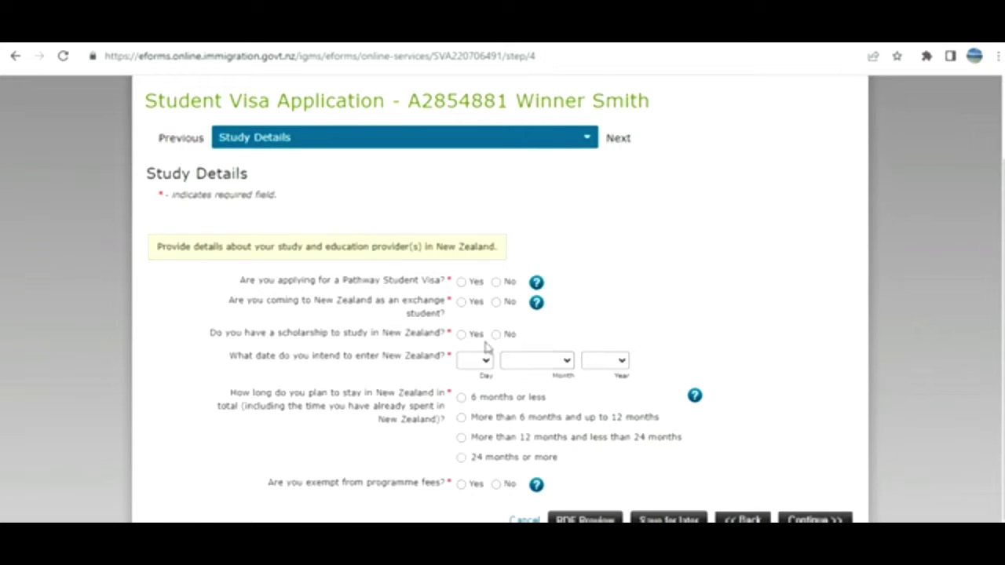
Step: Answer No to applying for a Pathway Student Visa, coming as an exchange student, and having a scholarship
left_click(497, 284)
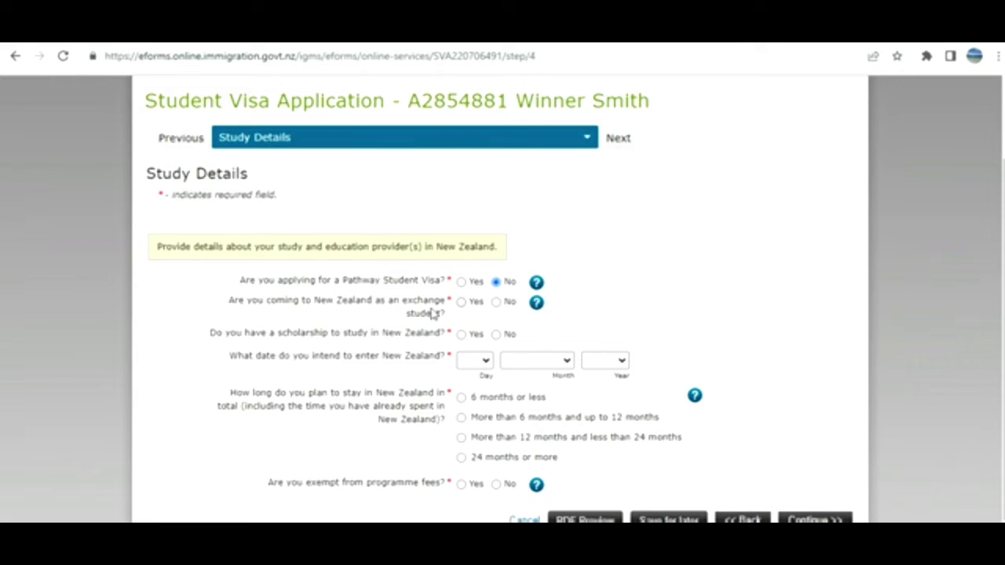
left_click(496, 303)
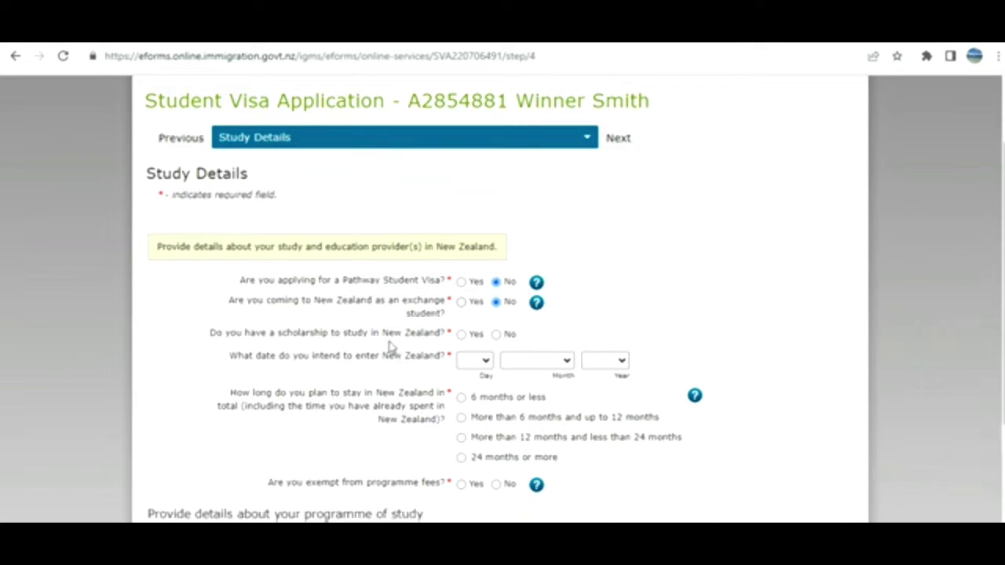
left_click(496, 335)
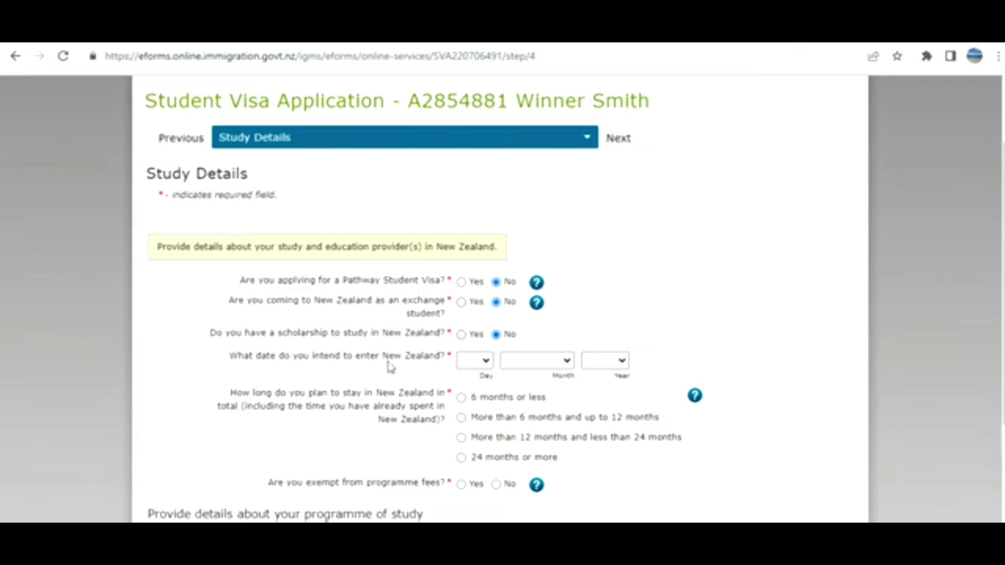
Step: Set the intended date of entry to New Zealand to 9 October 2022
left_click(475, 364)
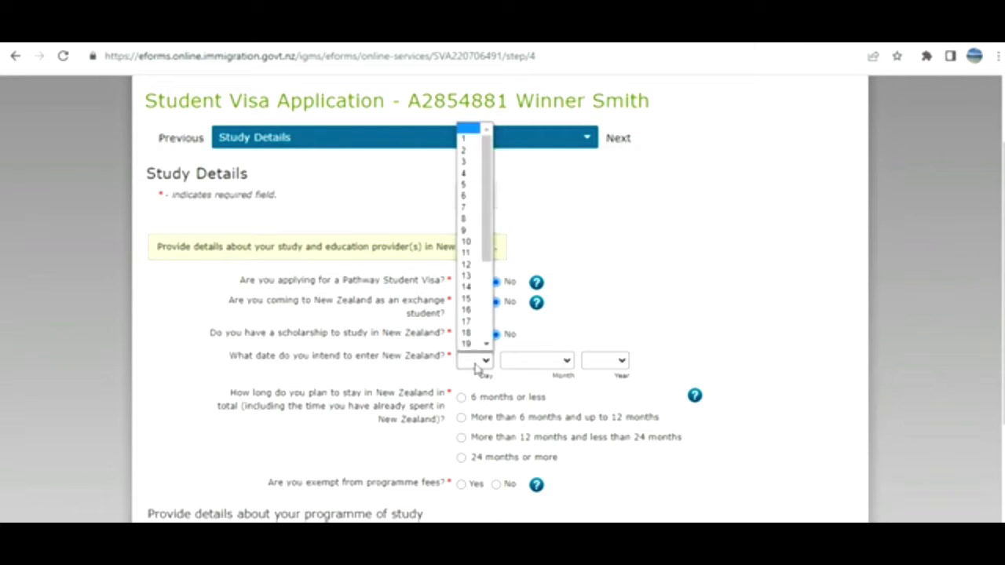
left_click(466, 230)
left_click(522, 362)
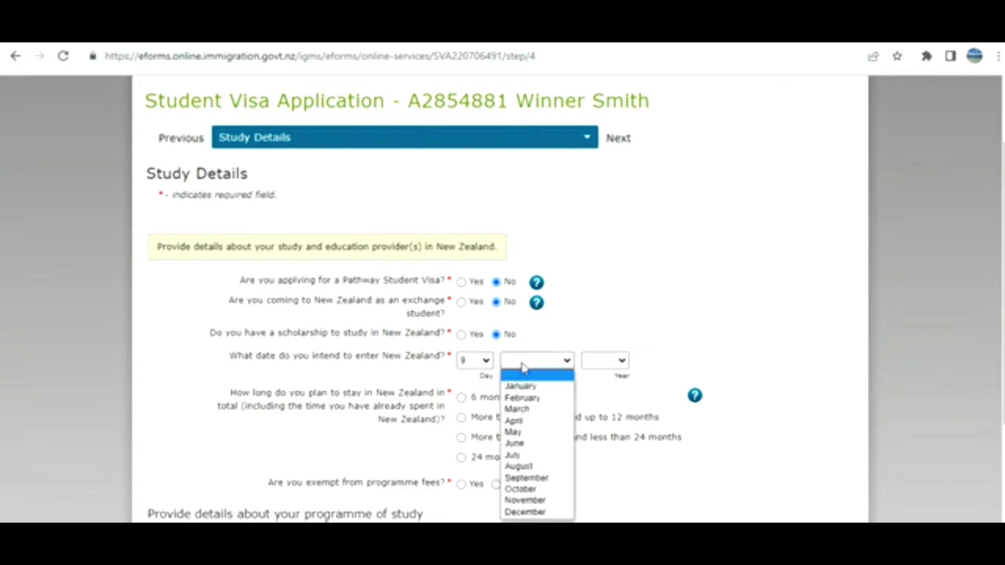
left_click(520, 488)
left_click(605, 362)
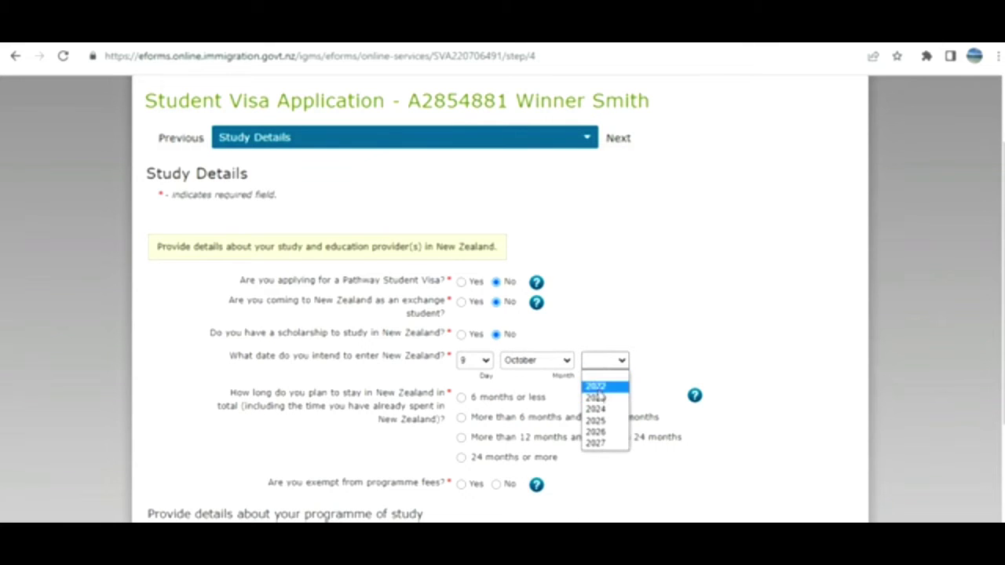
left_click(601, 386)
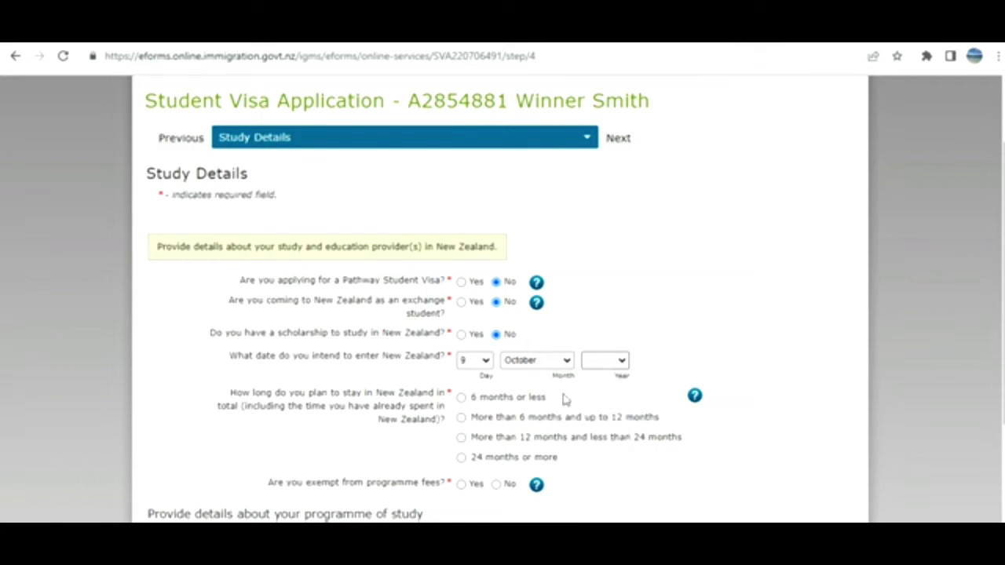
Step: Set the planned stay to more than 12 months and less than 24 months, and answer No to programme fee exemption
left_click(462, 440)
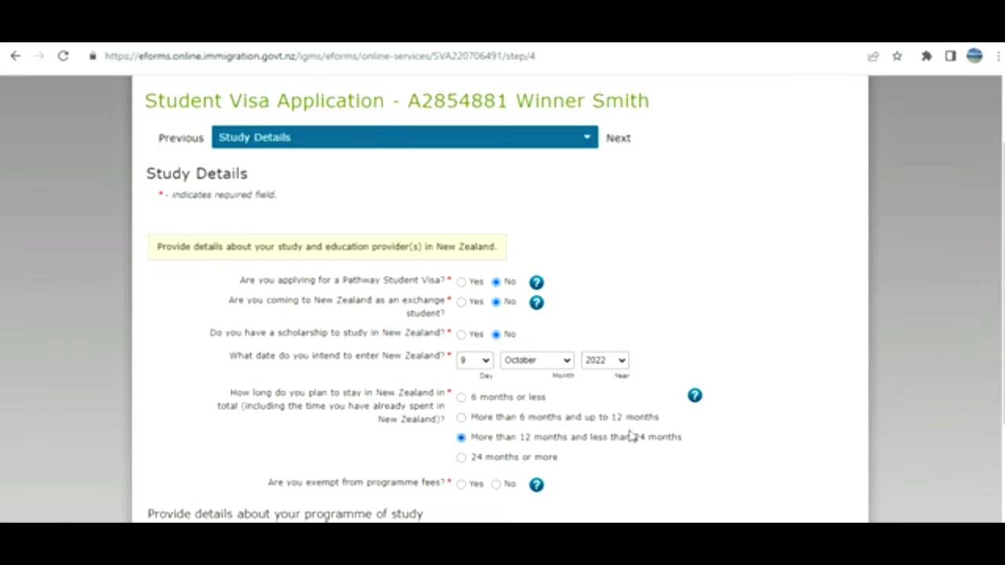
scroll(902, 376, "down", 3)
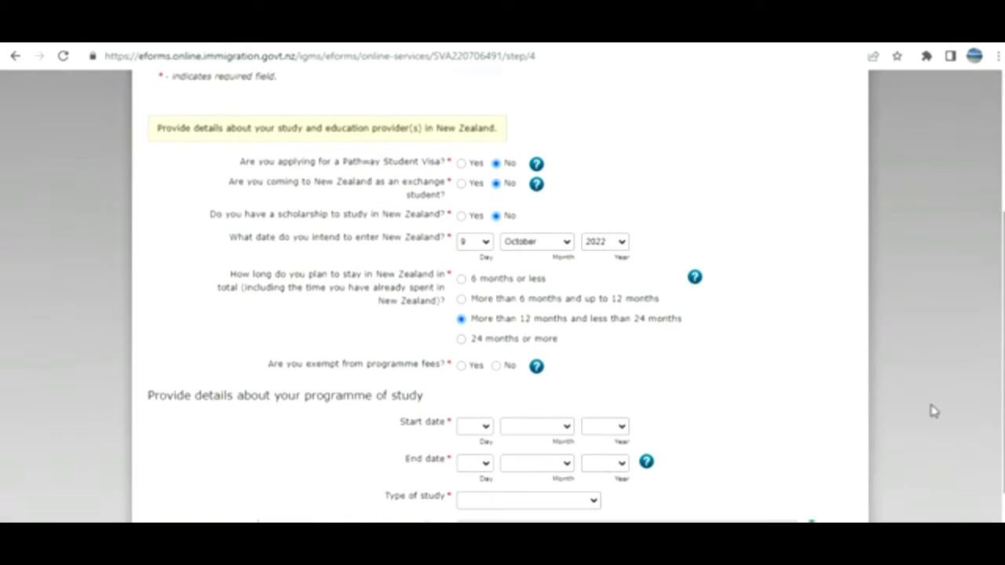
left_click(495, 365)
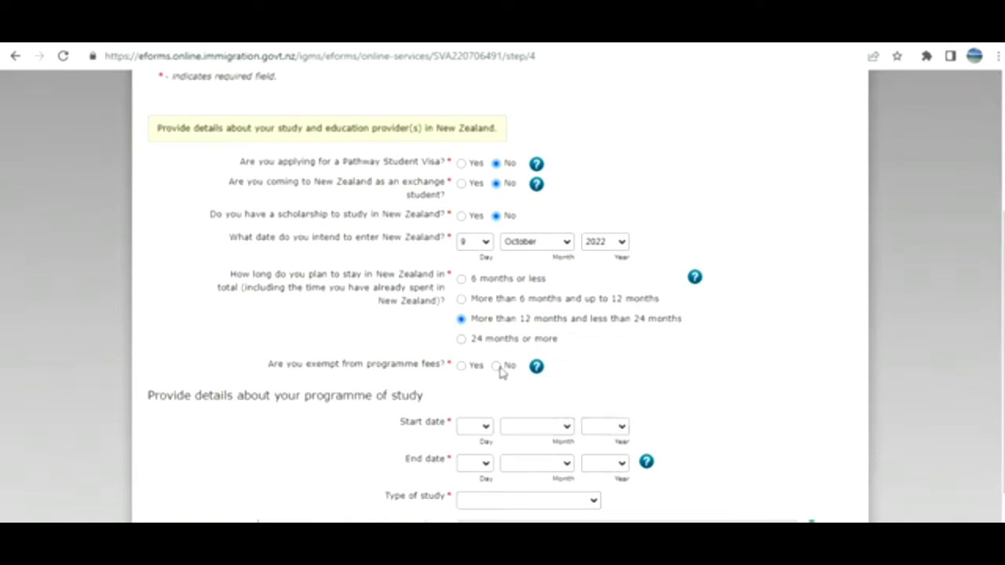
Step: Set the start date of the programme of study to 15 October 2022
left_click(480, 426)
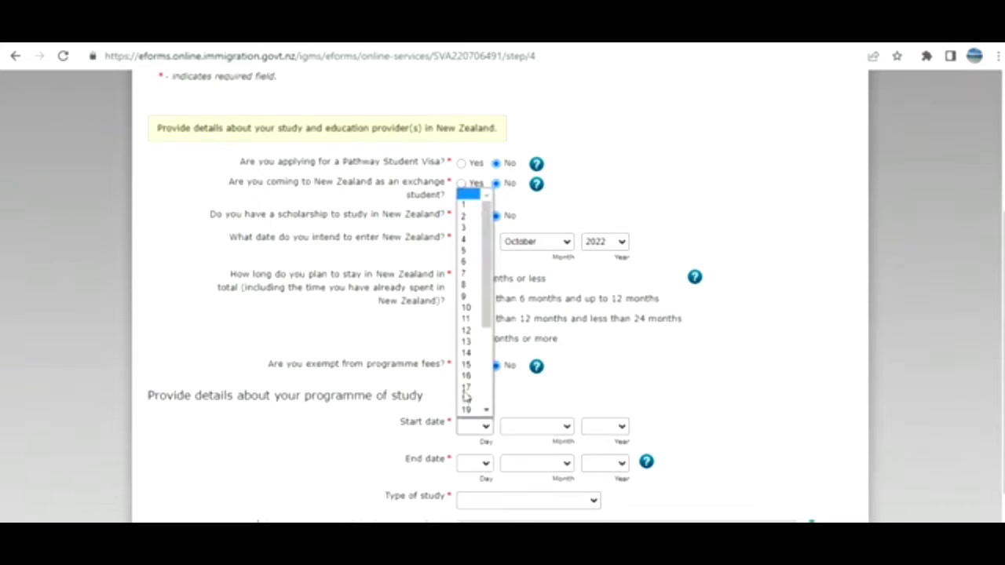
left_click(468, 367)
left_click(520, 428)
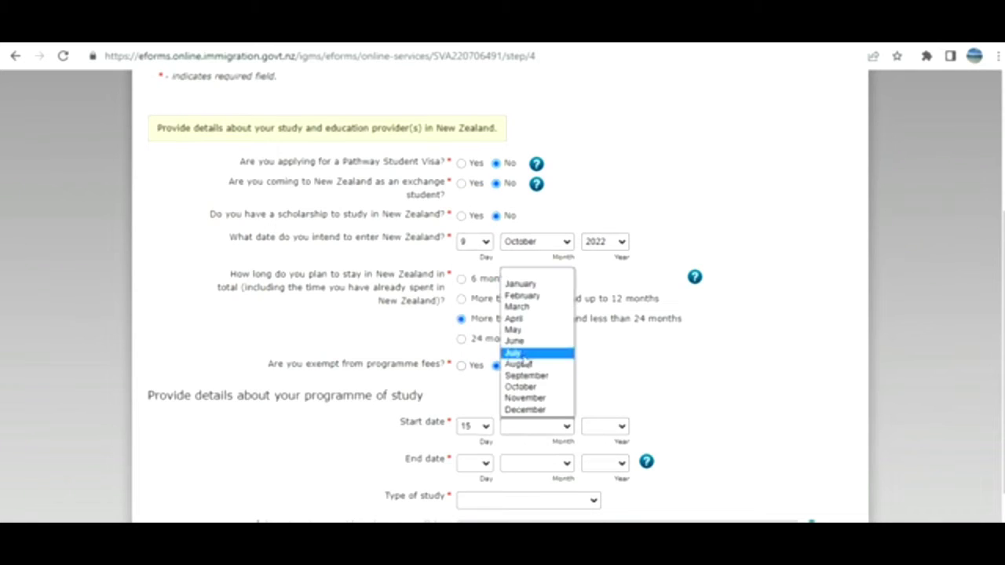
left_click(518, 388)
left_click(607, 426)
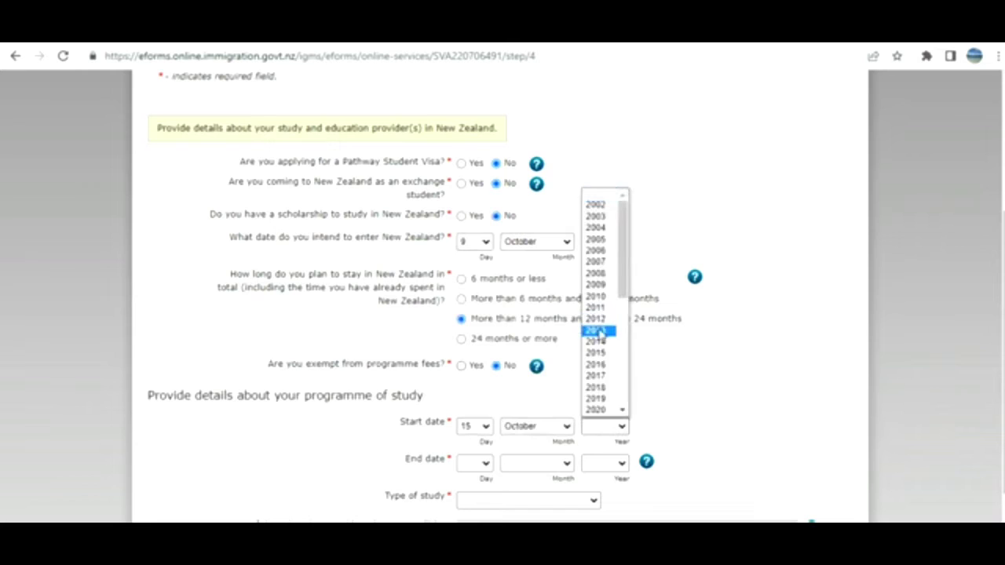
left_click(622, 410)
scroll(620, 408, "down", 1)
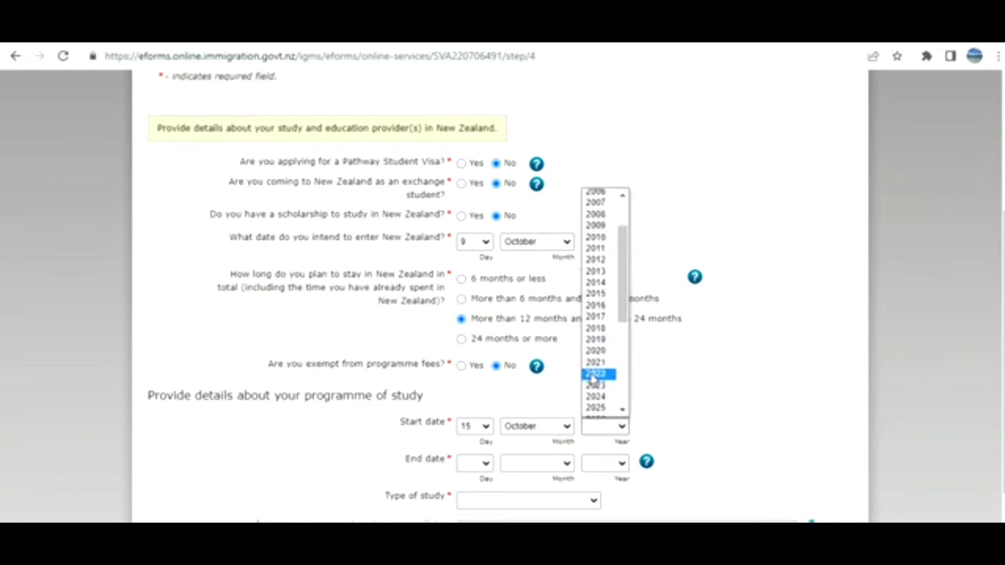
left_click(601, 372)
Step: Set the end date of the programme of study to 12 September 2024
left_click(612, 469)
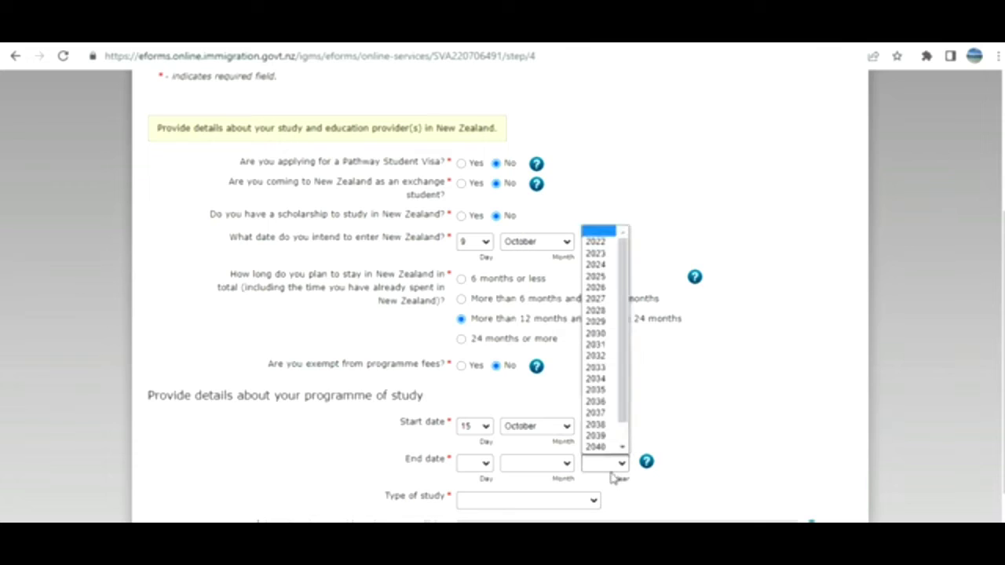
left_click(605, 265)
left_click(538, 465)
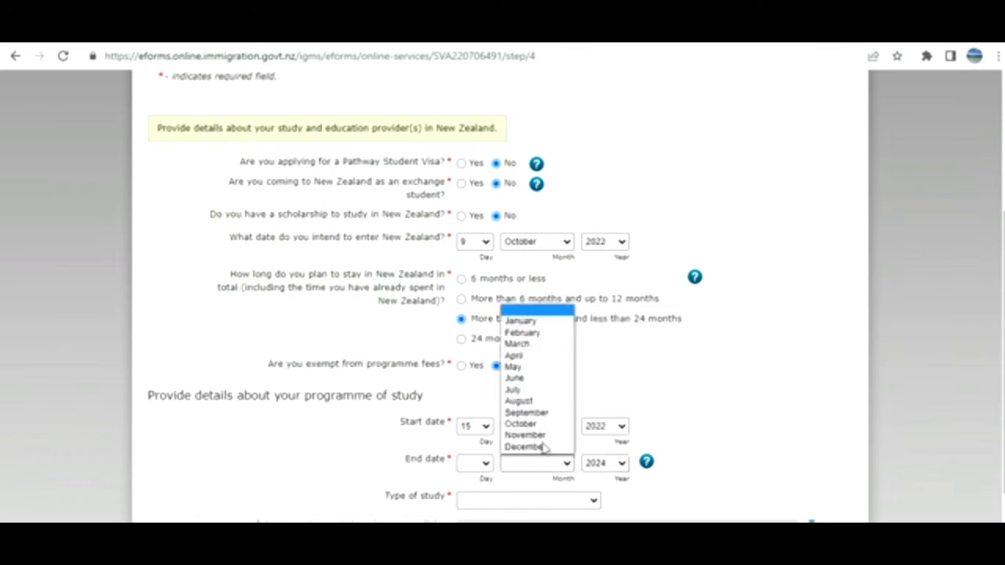
left_click(538, 416)
left_click(475, 463)
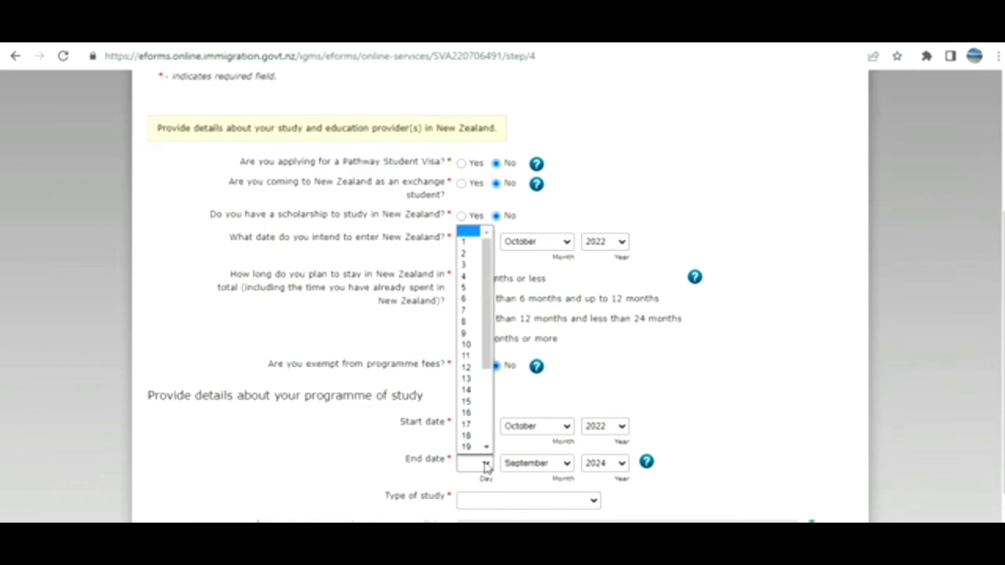
left_click(469, 369)
Step: Set the type of study to Postgraduate excluding PhD and the subject to Information Technology not elsewhere classified
left_click(556, 500)
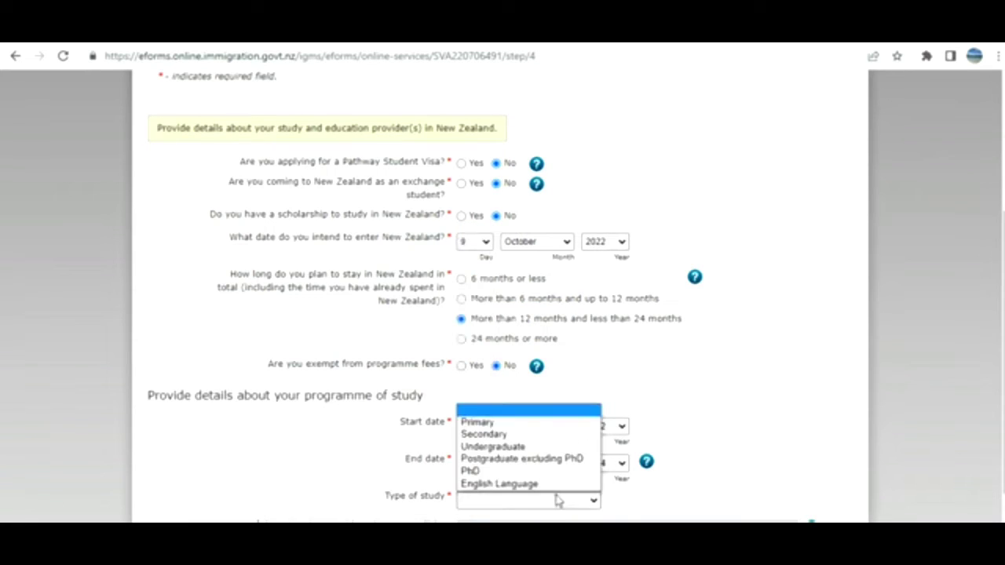
left_click(500, 463)
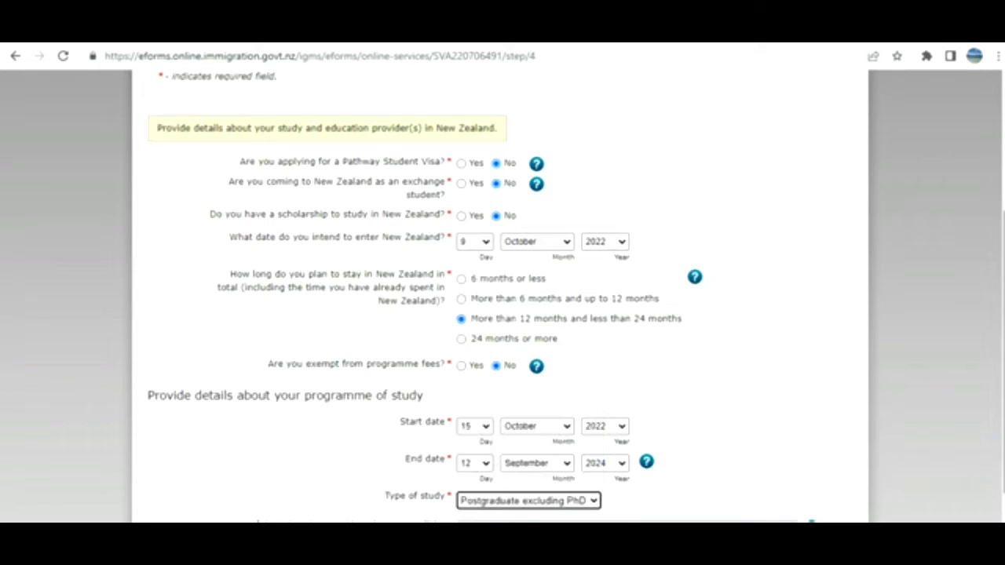
scroll(503, 298, "down", 2)
scroll(691, 385, "down", 1)
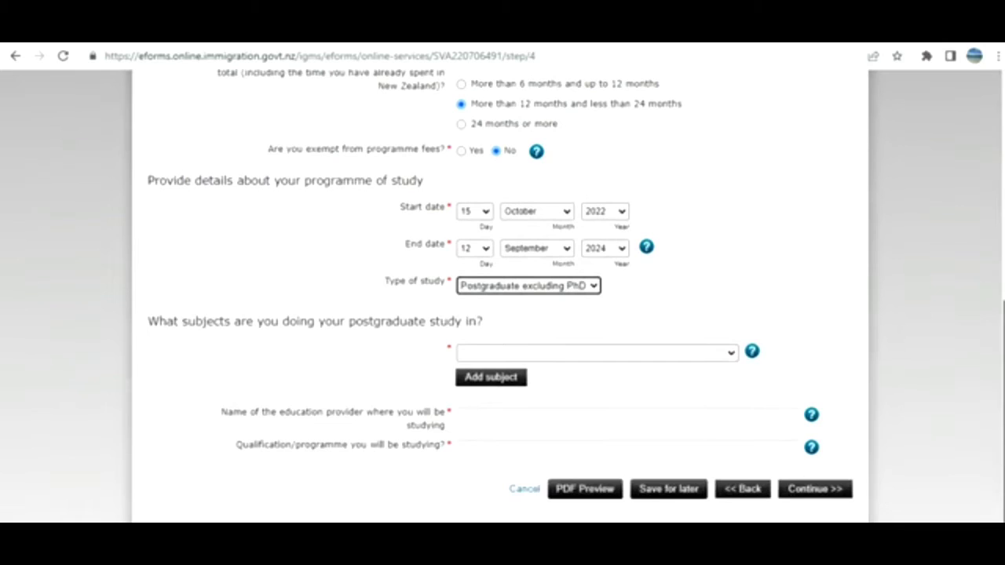
left_click(647, 357)
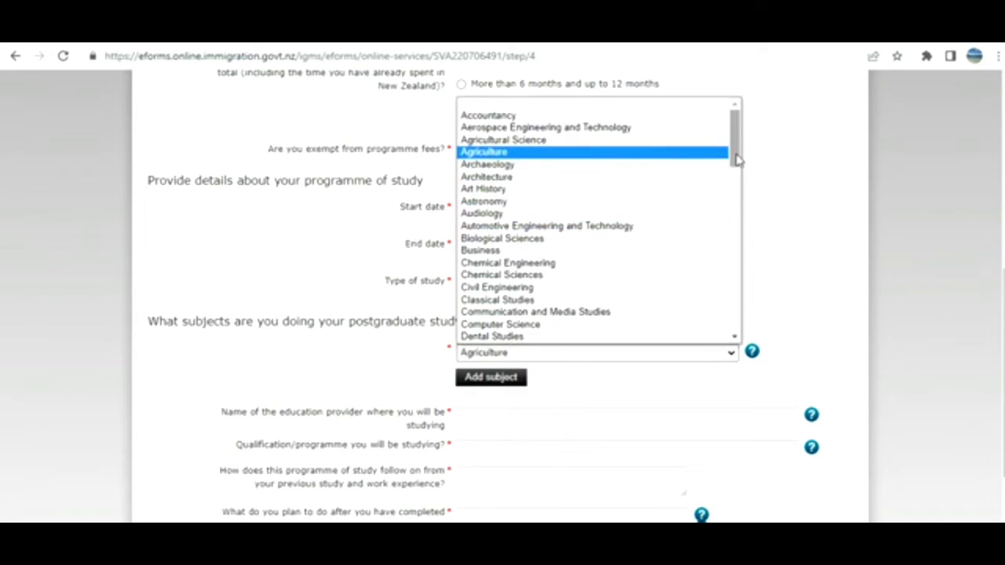
scroll(734, 157, "down", 4)
left_click_drag(736, 198, 740, 230)
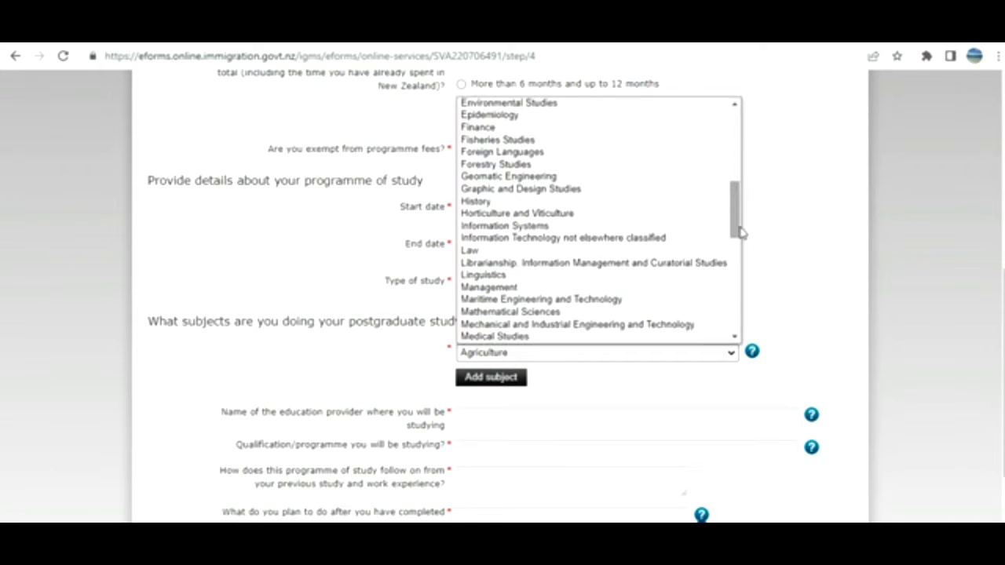
left_click(688, 240)
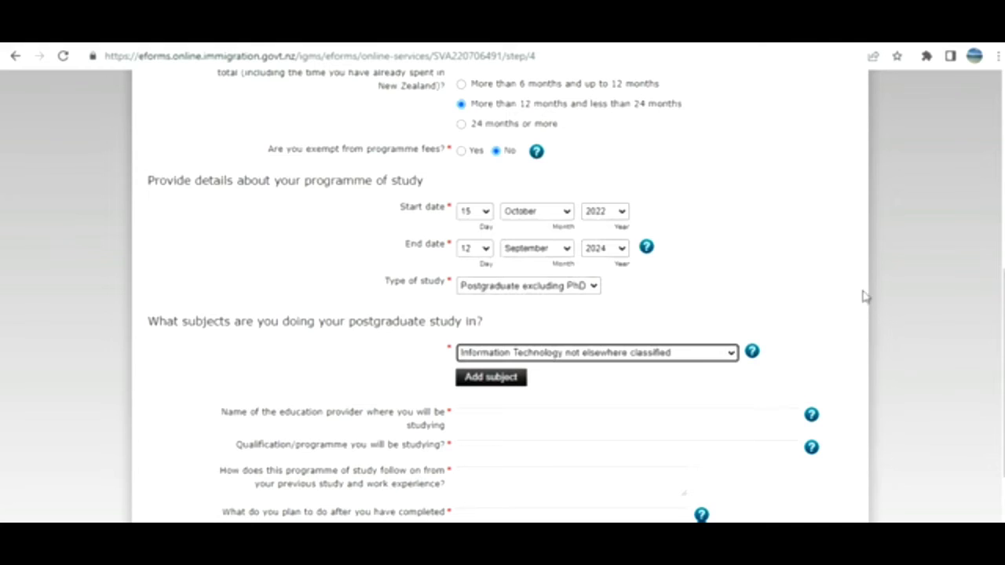
Step: Answer No to the programme of study being 120 credits or more, and continue to the Financial Support section
scroll(502, 298, "down", 2)
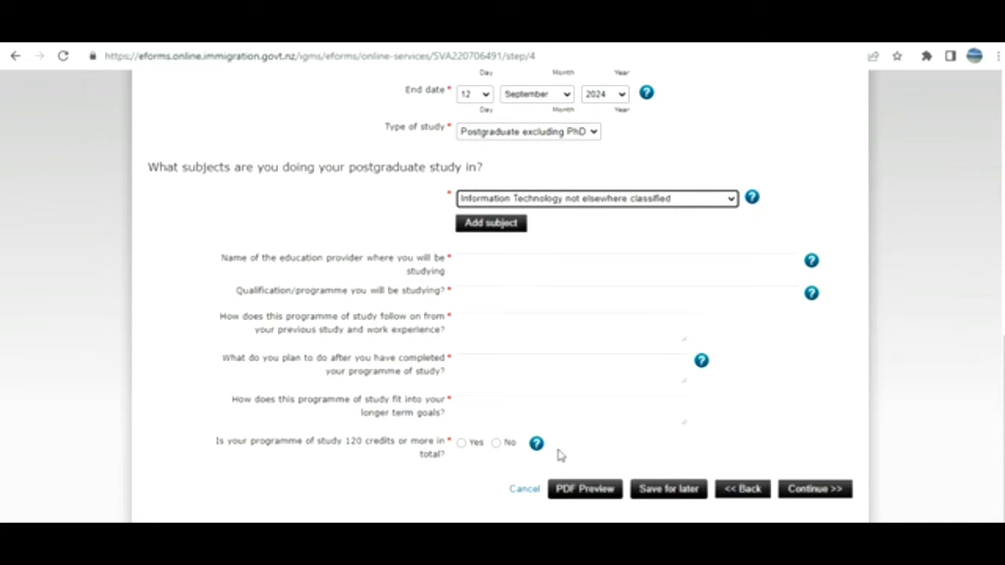
left_click(496, 442)
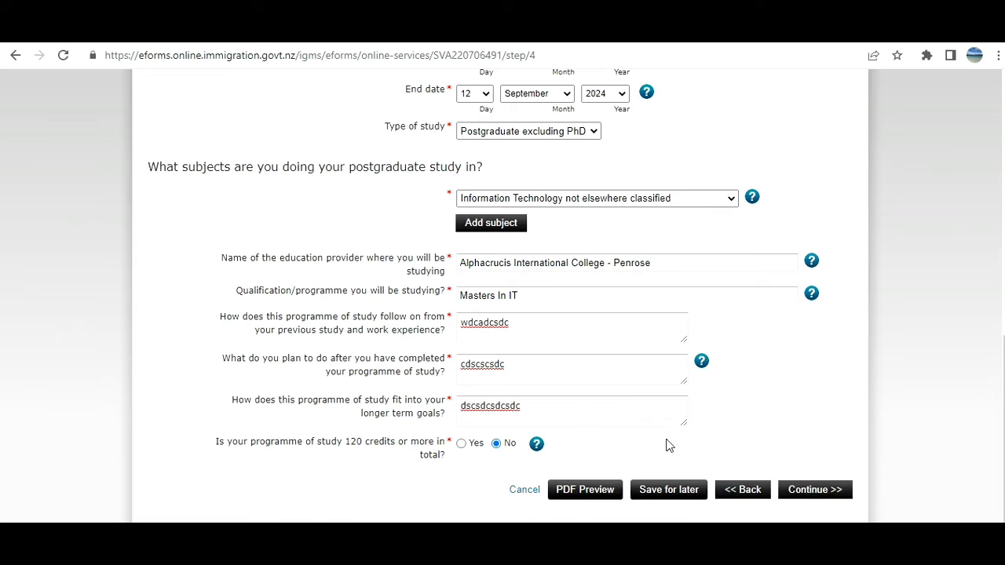
left_click(792, 494)
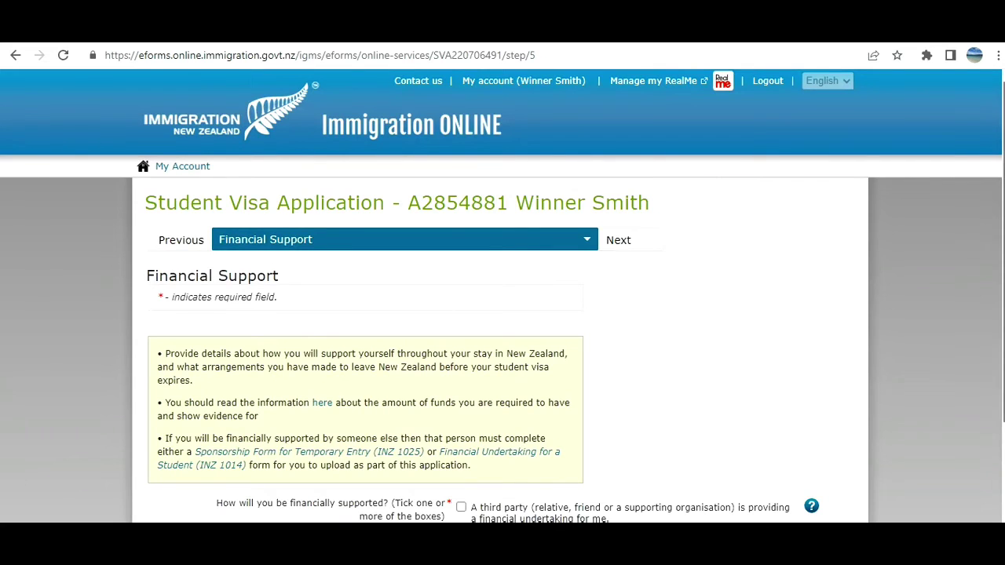
Step: Declare in the Financial Support section that the applicant has the required amount of funds to pay for living costs
scroll(971, 241, "down", 1)
scroll(502, 296, "down", 2)
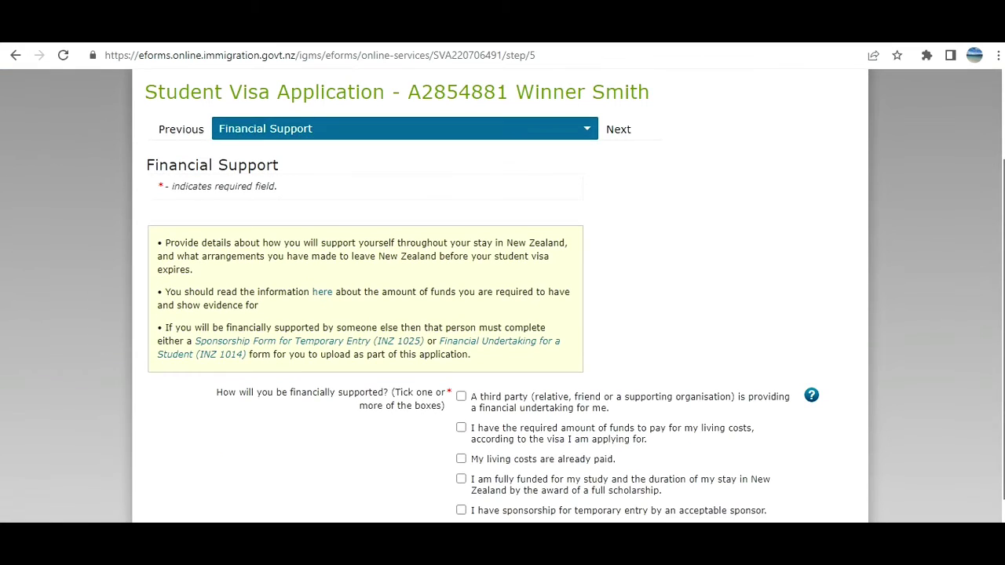
scroll(502, 302, "down", 1)
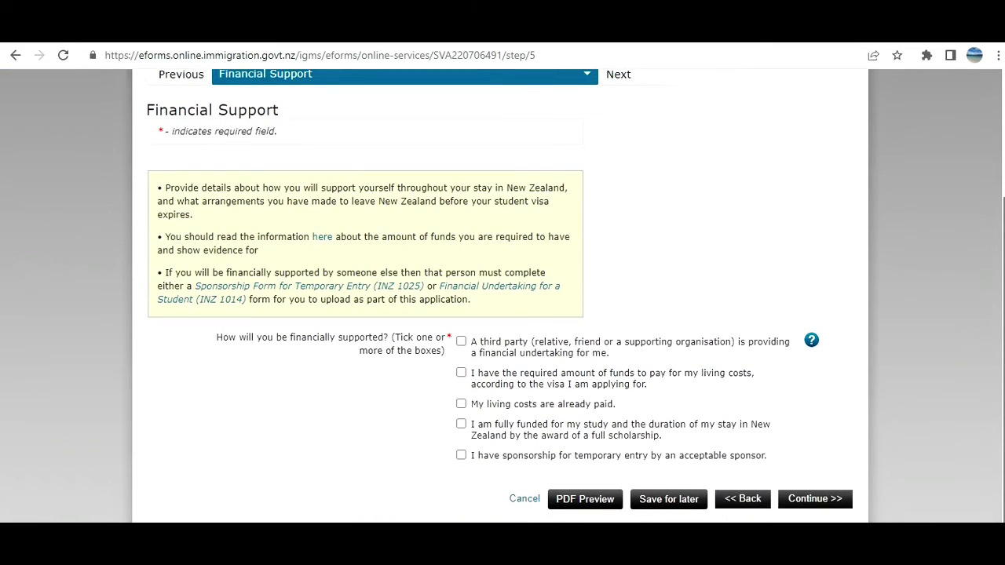
scroll(502, 296, "down", 1)
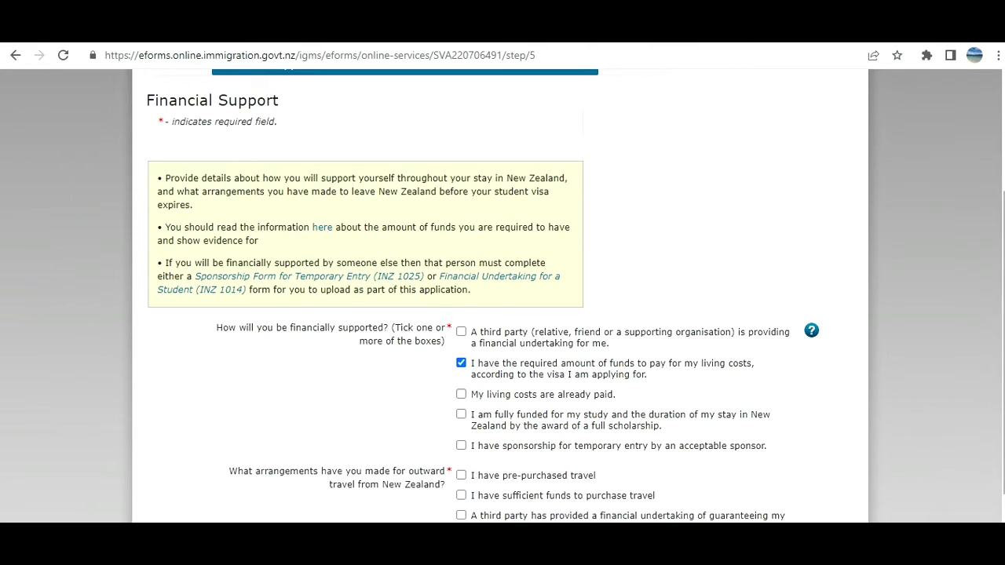
Step: Declare sufficient funds to purchase outward travel from New Zealand, and continue to the Health Details section
scroll(373, 374, "down", 1)
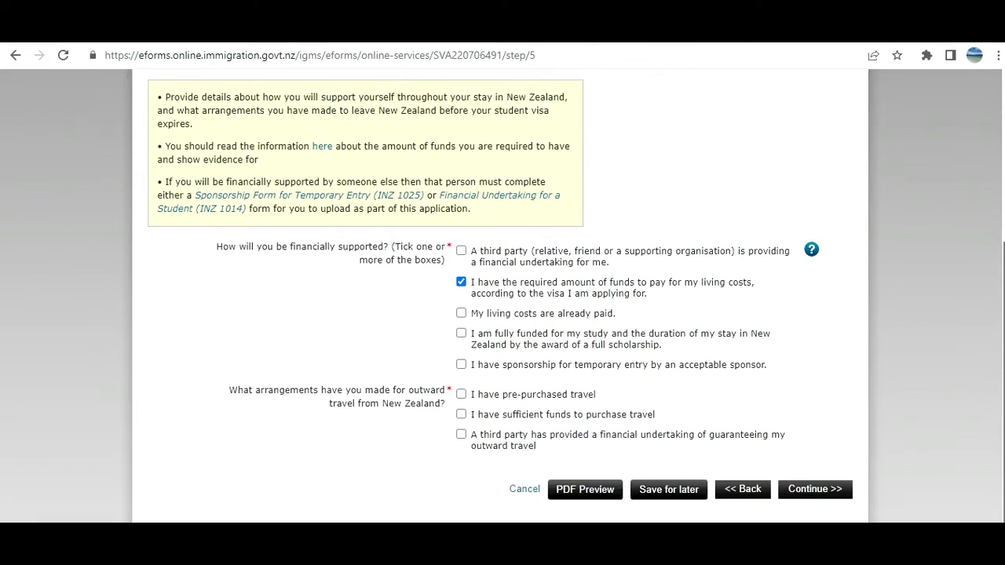
left_click(460, 415)
left_click(810, 501)
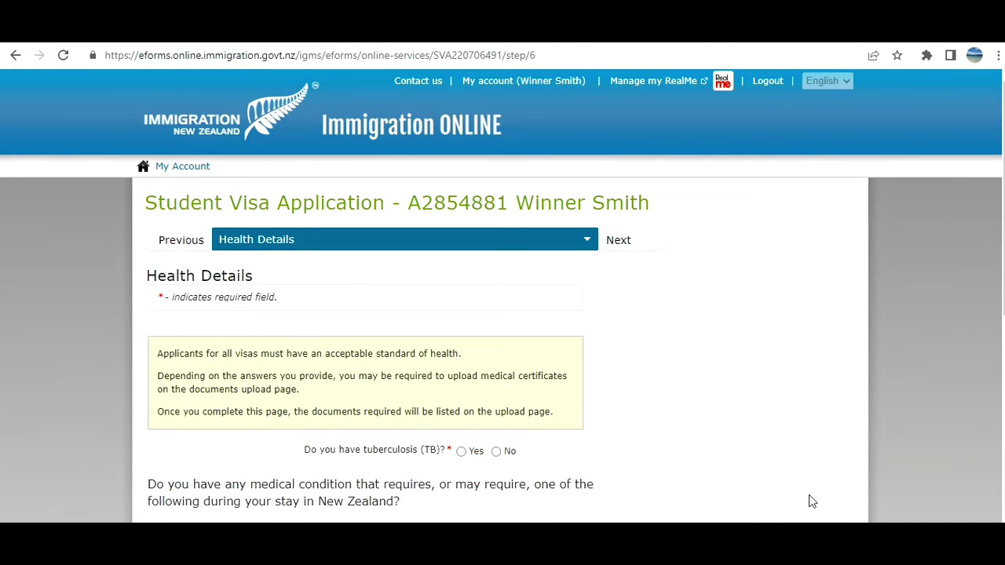
Step: Answer No to the tuberculosis question and to every medical condition, care, transfusion, drug use and infectious disease question
scroll(410, 416, "down", 2)
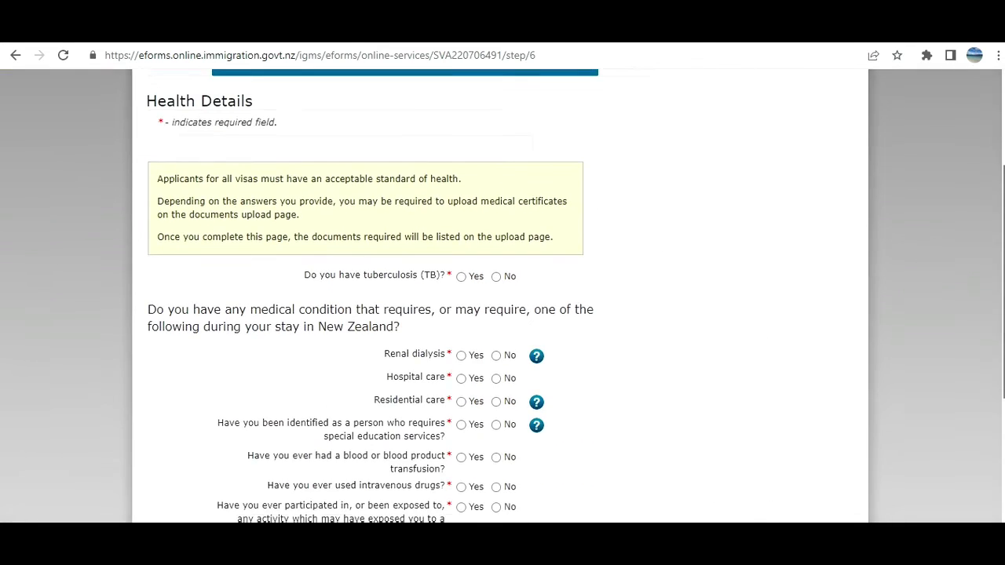
left_click(495, 276)
left_click(496, 357)
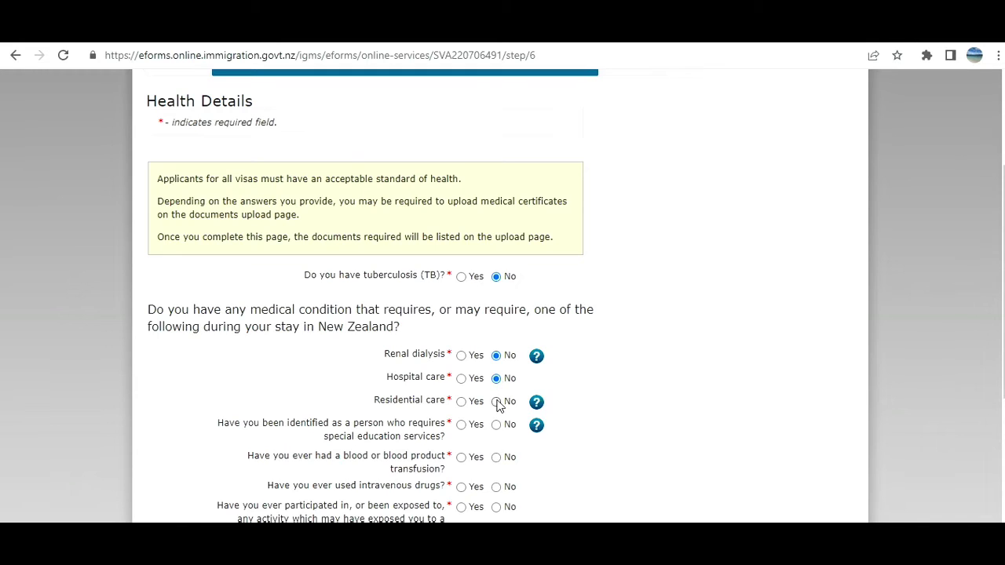
left_click(496, 401)
left_click(495, 424)
left_click(496, 457)
left_click(496, 487)
left_click(496, 507)
Step: Agree with the declaration regarding insurance requirements, and continue to the Character Details section
scroll(993, 379, "down", 5)
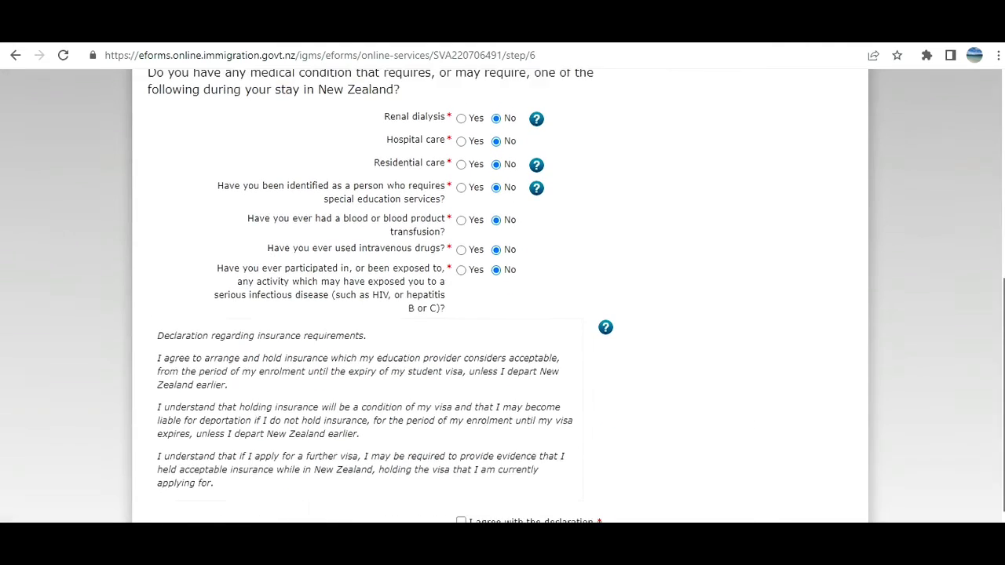
scroll(688, 487, "down", 1)
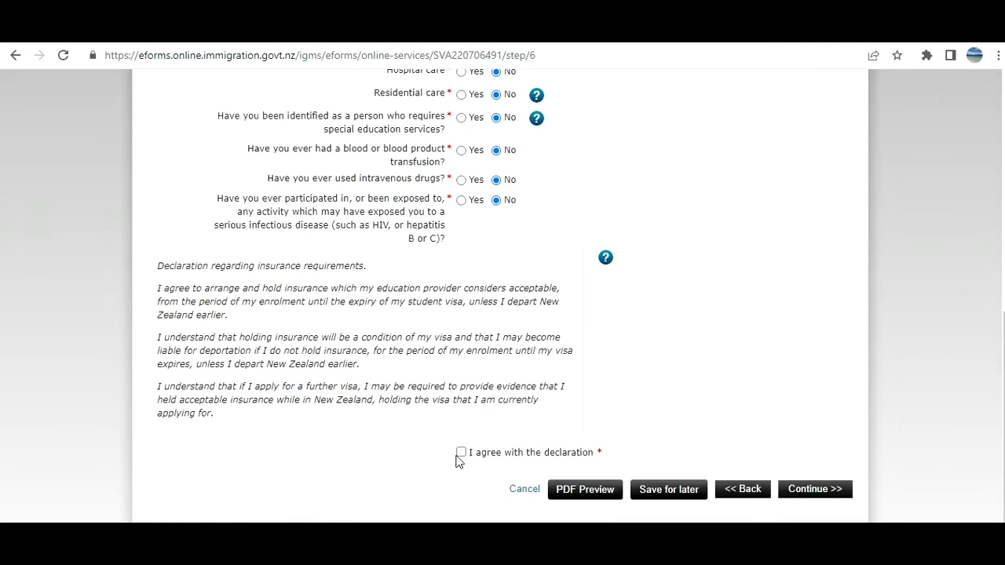
left_click(460, 452)
left_click(810, 489)
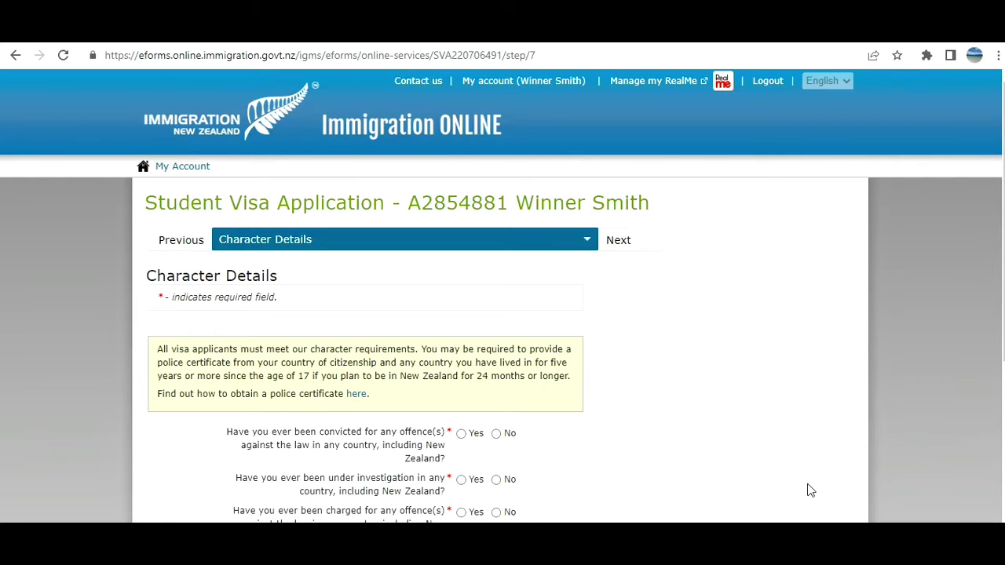
Step: Answer No to every Character Details question on convictions, investigations, charges, refused entry or visas, deportation and being wanted for questioning
scroll(810, 490, "down", 2)
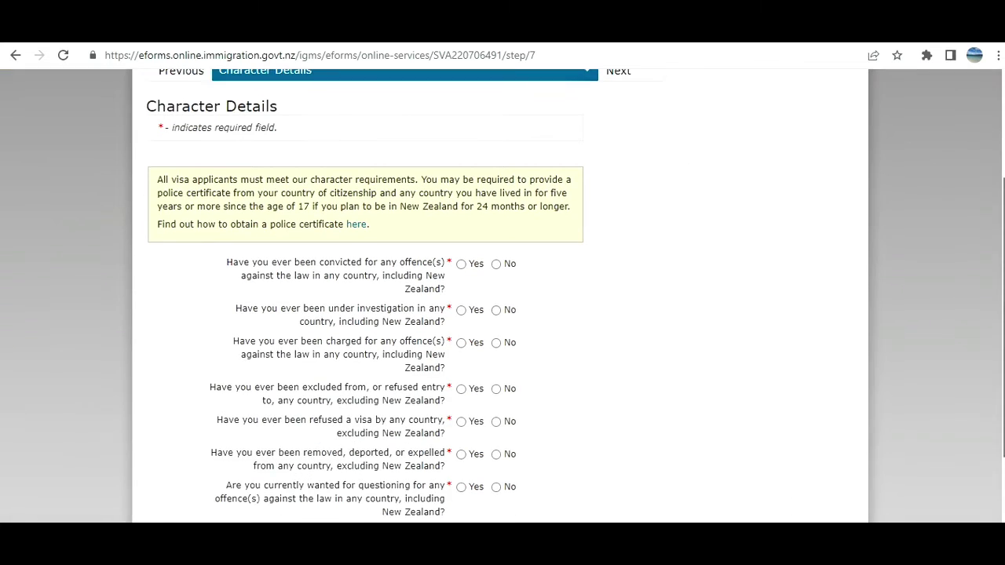
left_click(496, 284)
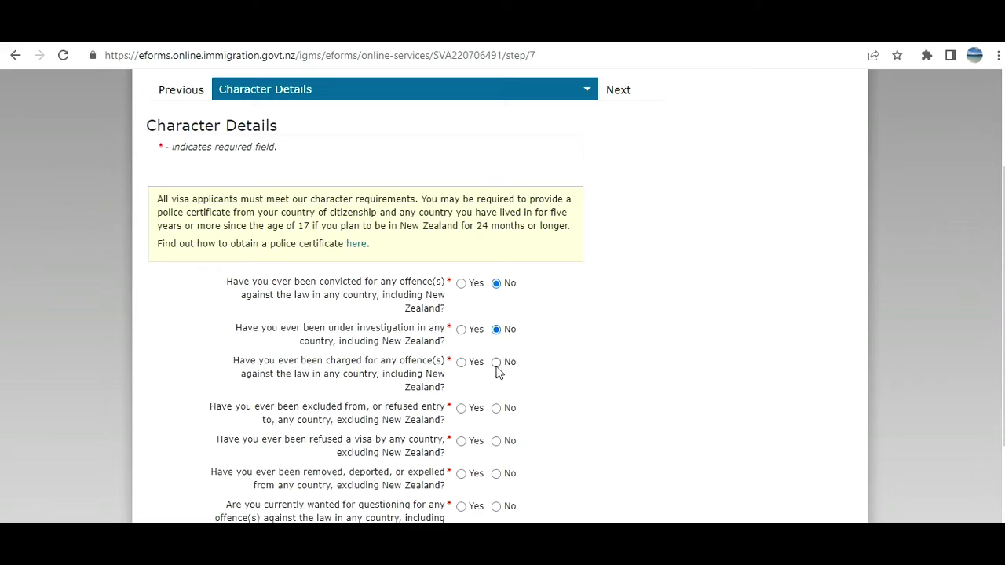
left_click(496, 367)
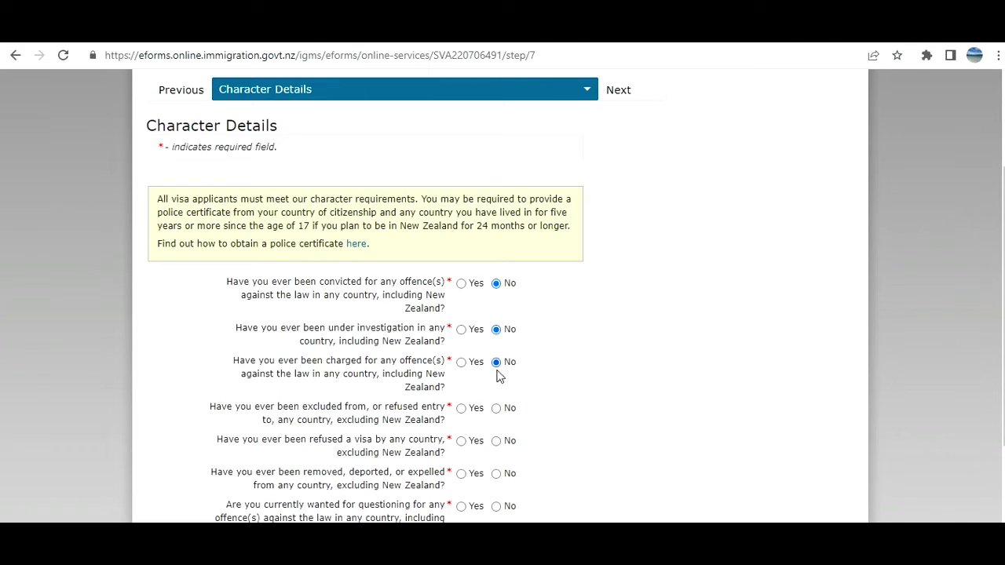
left_click(496, 410)
left_click(496, 474)
left_click(495, 507)
scroll(667, 437, "down", 2)
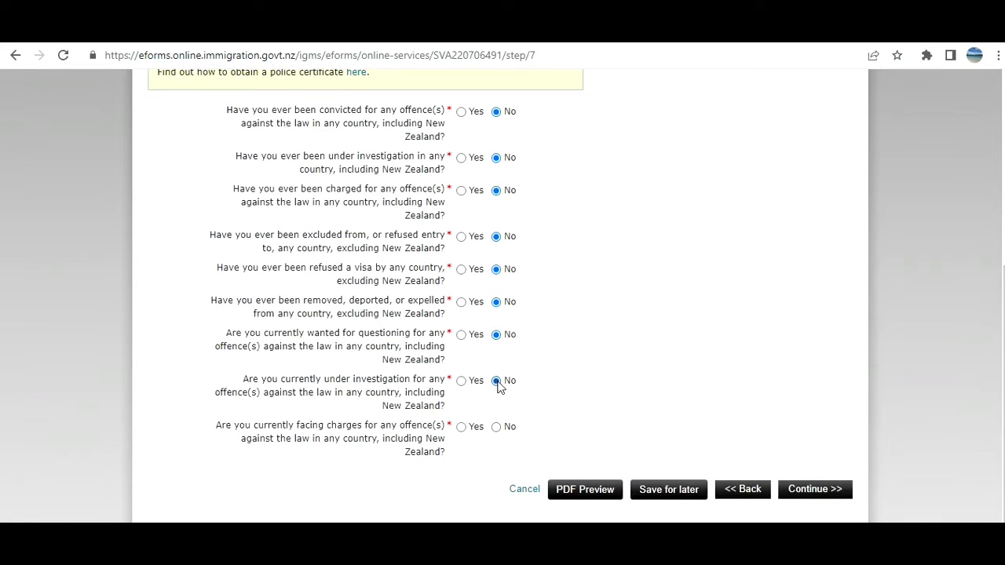
left_click(497, 426)
Step: Continue to the Education and Work History section, and look over the list of application sections
left_click(824, 493)
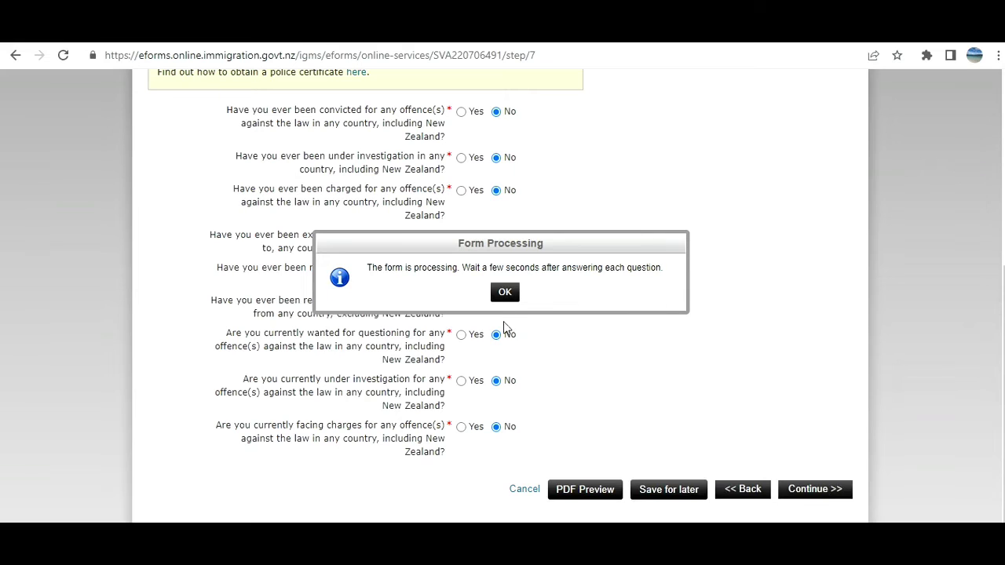
left_click(505, 293)
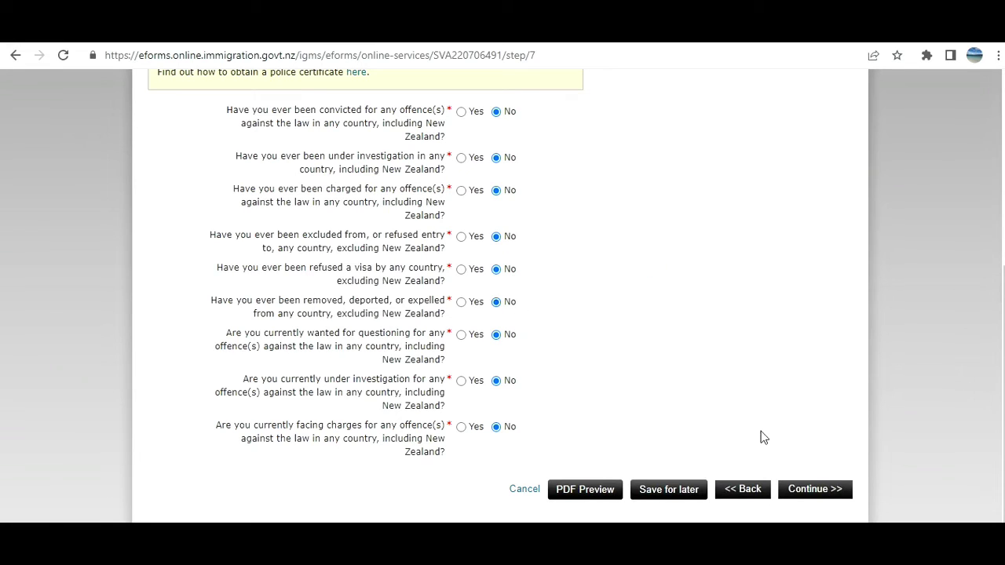
left_click(816, 493)
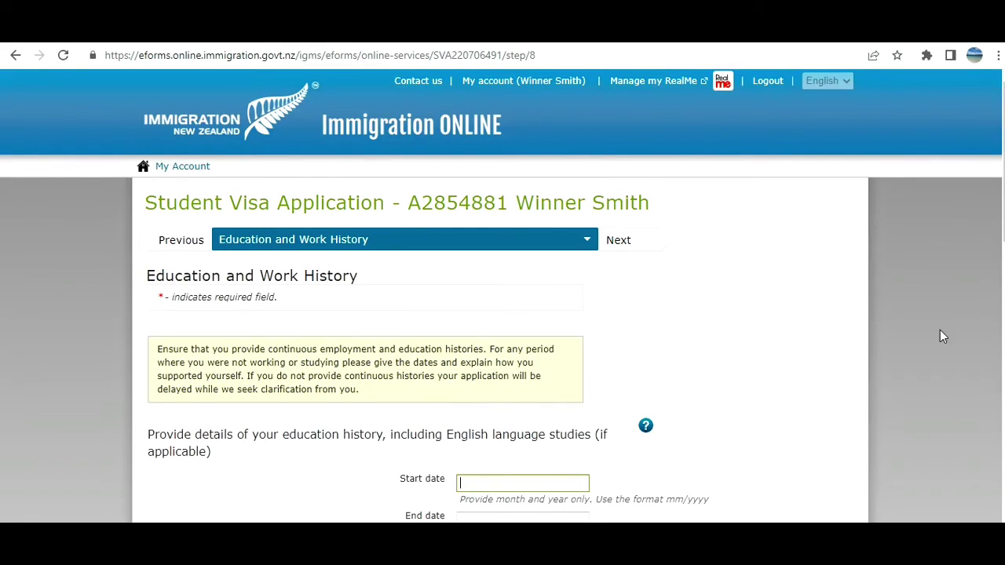
left_click(589, 239)
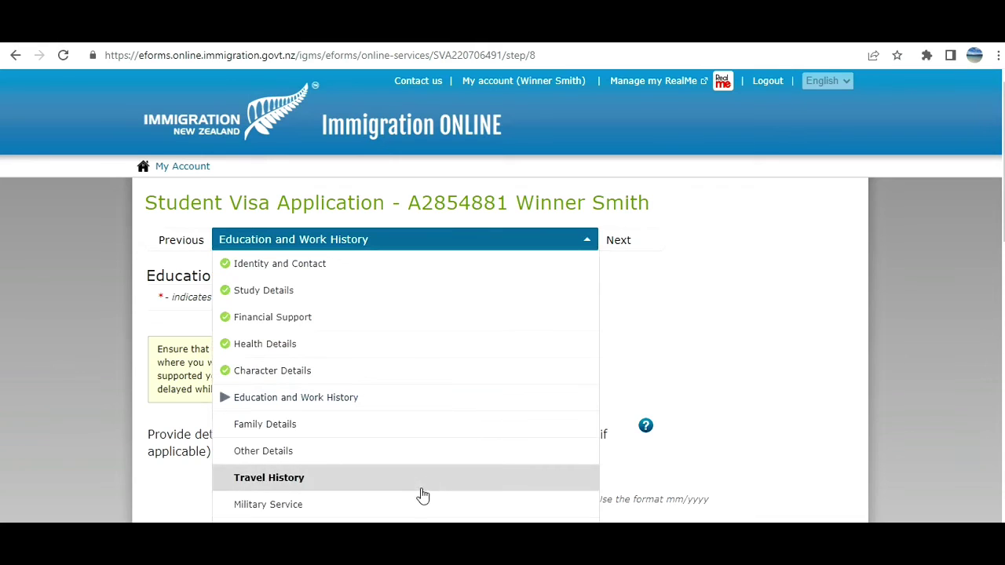
left_click(681, 342)
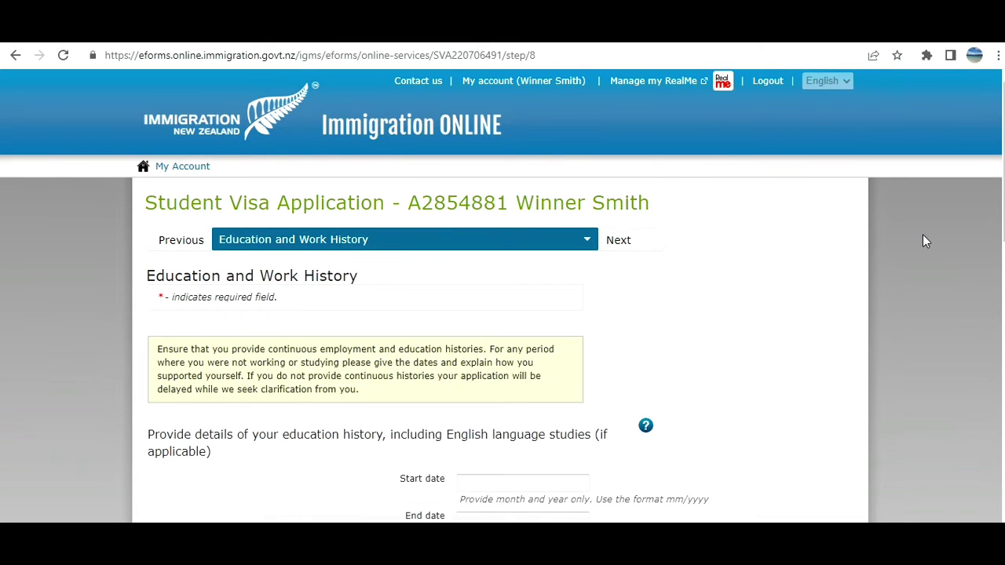
Step: Set the education history start date to 06/2016 and the end date to 05/2020
left_click_drag(1003, 157, 1004, 262)
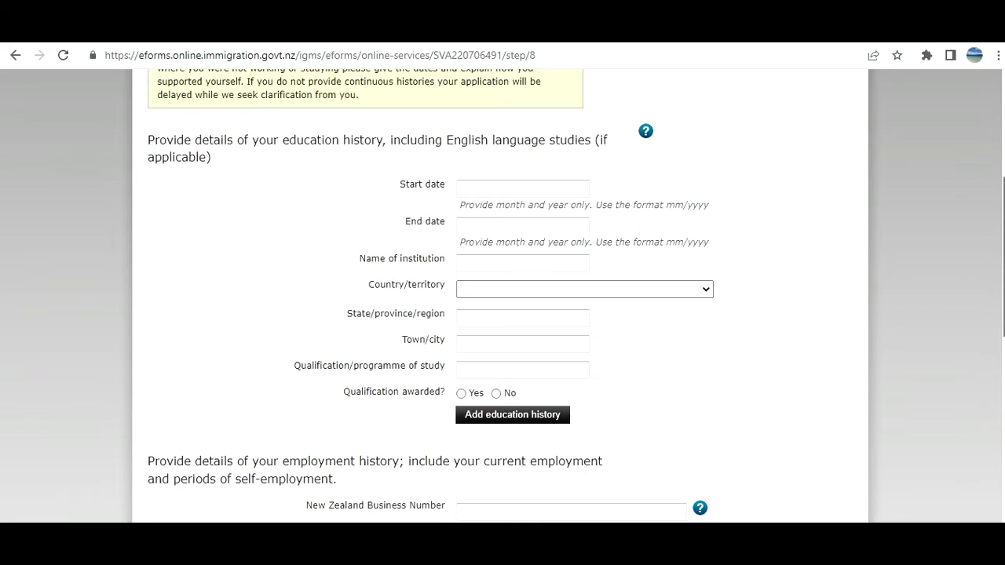
left_click_drag(1003, 262, 1004, 257)
mouse_move(643, 152)
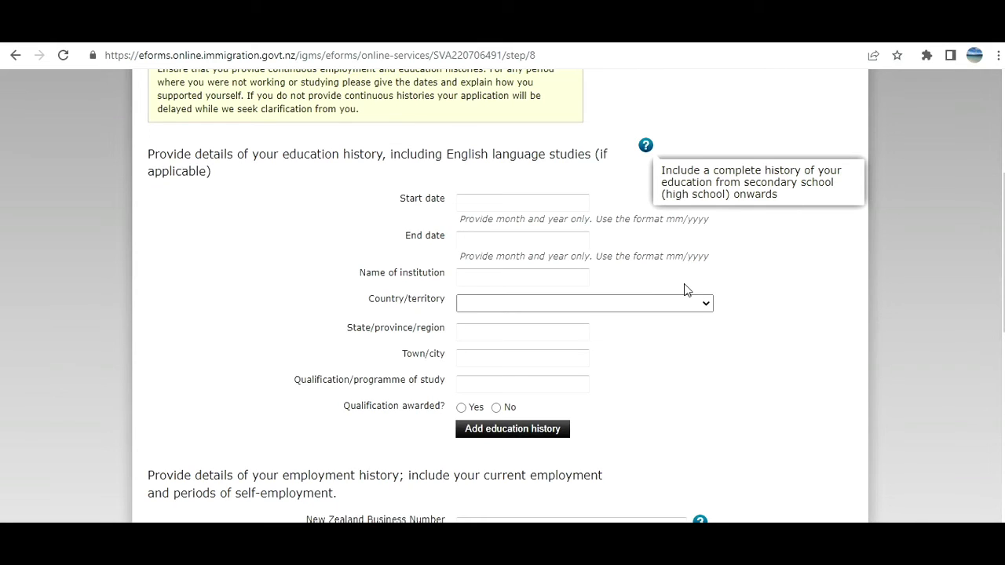
left_click(519, 202)
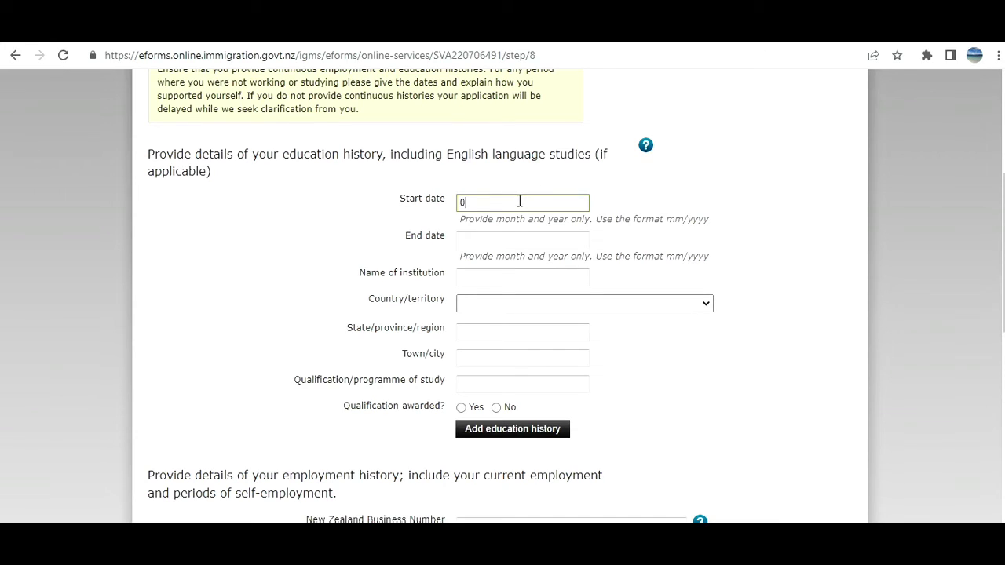
type("06/2016")
left_click(502, 244)
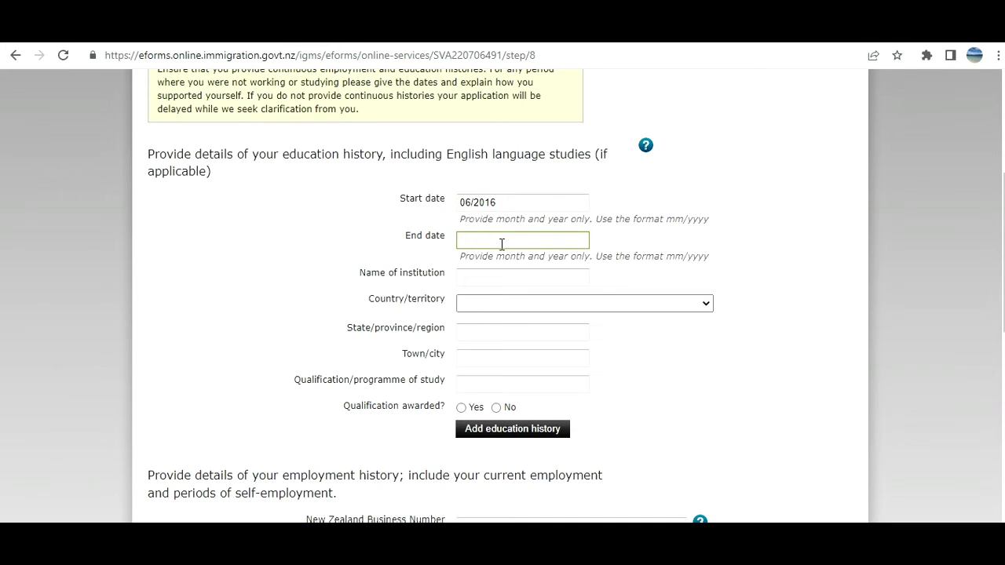
type("05/20")
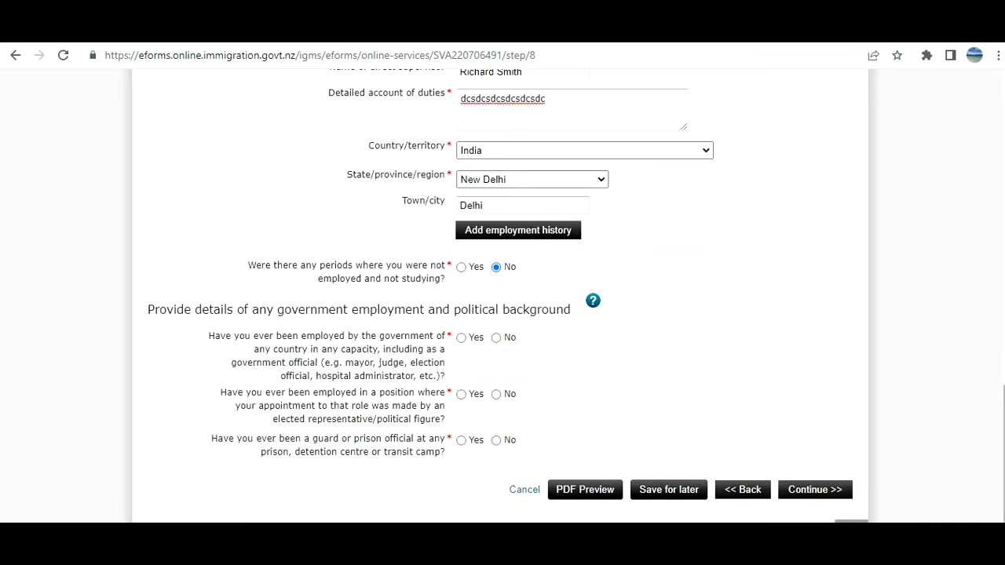
Step: Review the education history entry and set the job title in the employment history to IT Engineer
left_click_drag(995, 452, 997, 222)
mouse_move(643, 136)
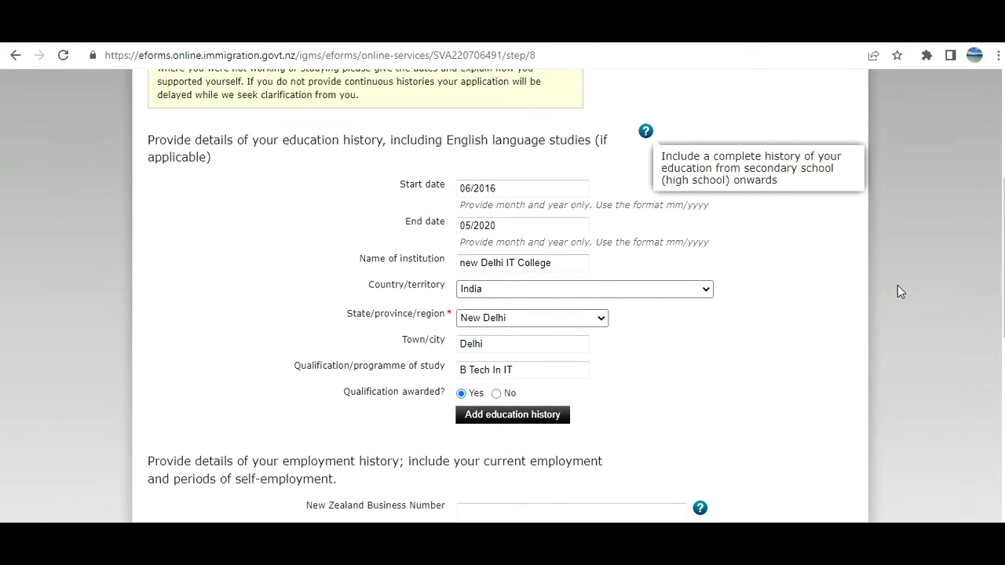
scroll(827, 308, "down", 3)
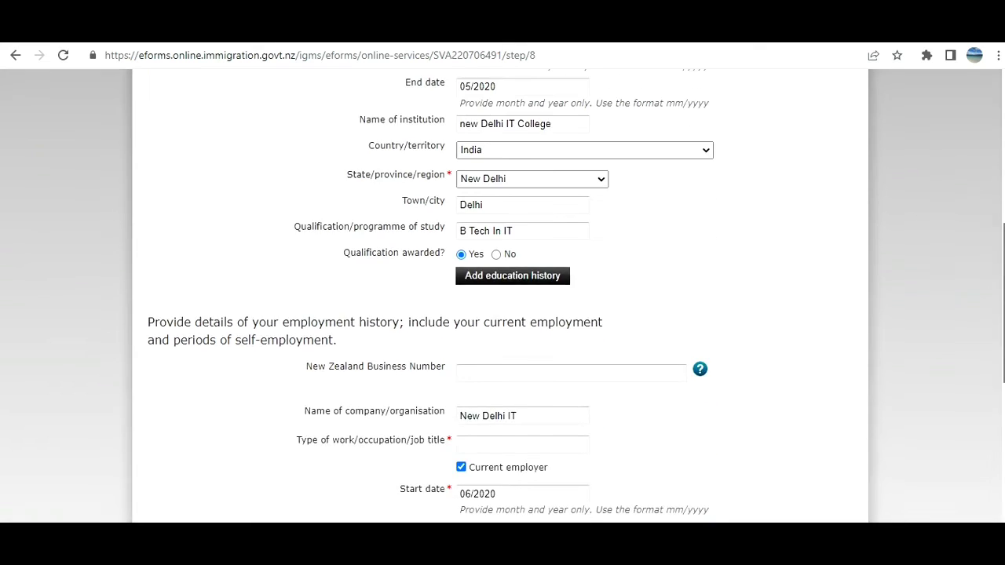
scroll(473, 253, "down", 1)
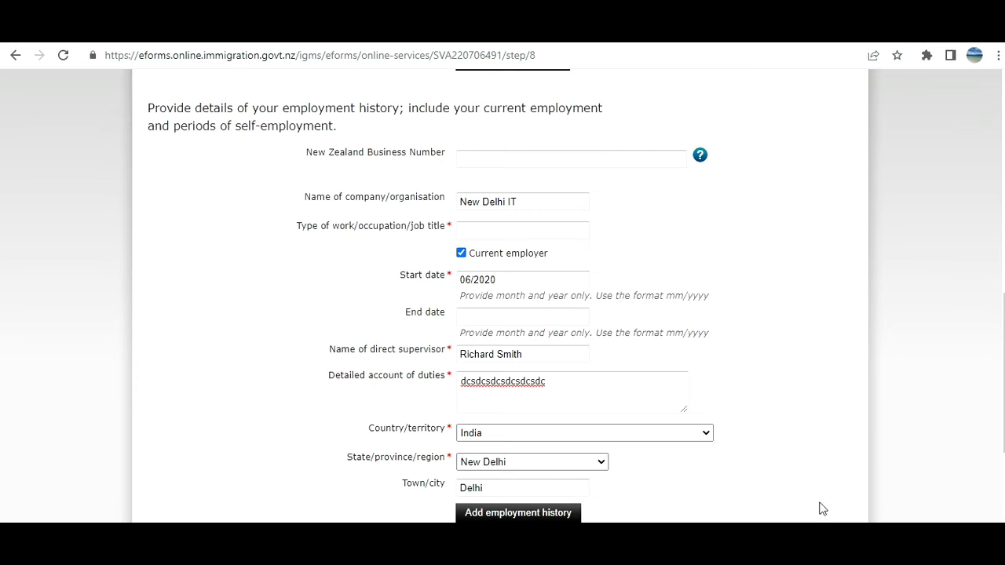
type("IT Engineer")
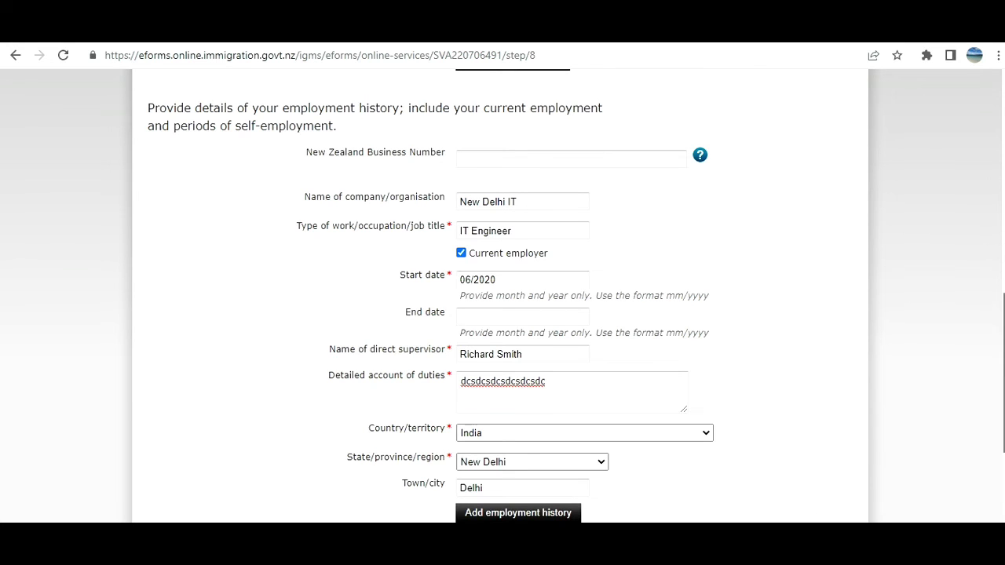
Step: Answer No to the questions on government employment, appointment by a political figure, and work as a guard or prison official
scroll(502, 298, "down", 1)
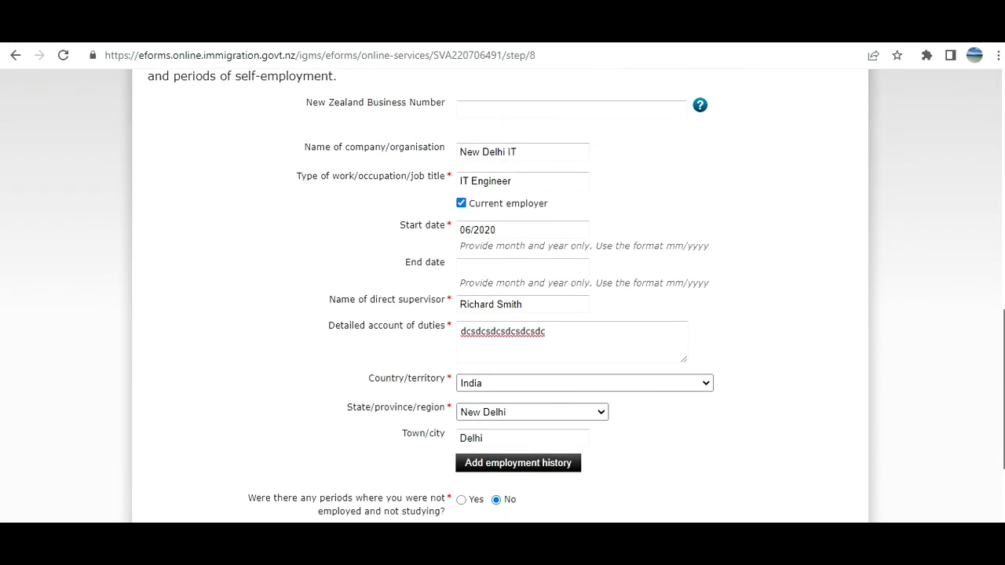
scroll(502, 298, "down", 3)
scroll(502, 298, "down", 2)
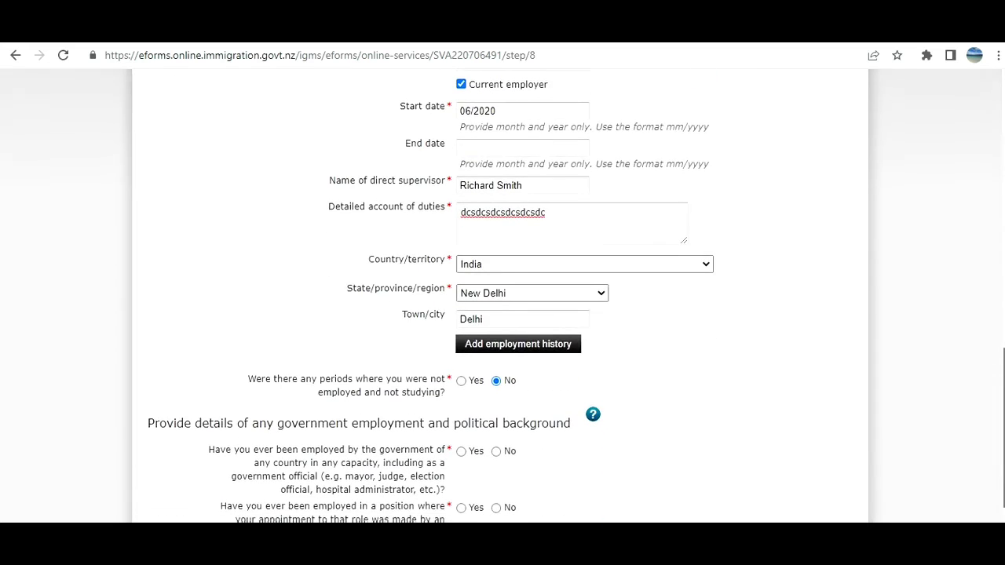
scroll(502, 299, "down", 1)
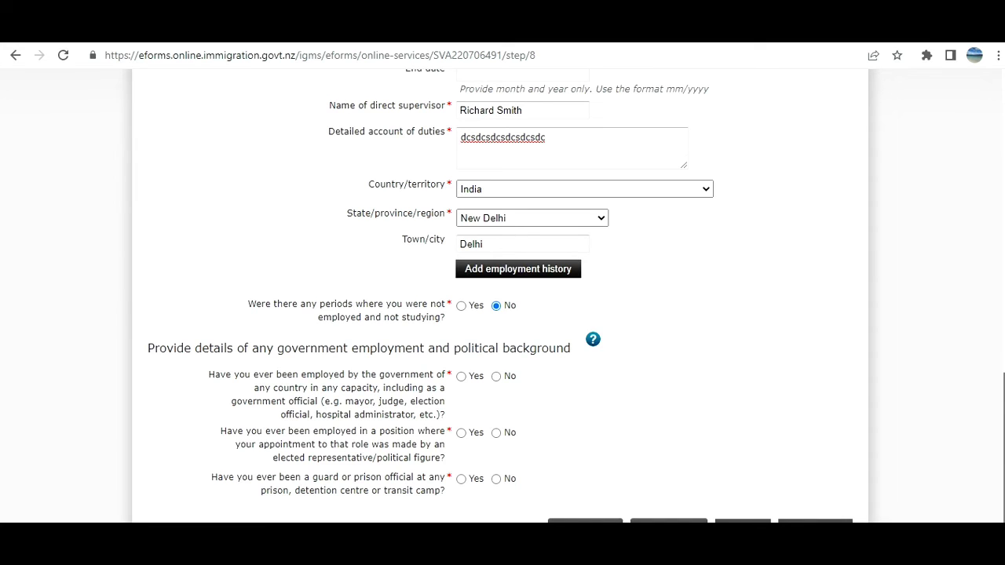
scroll(503, 298, "down", 1)
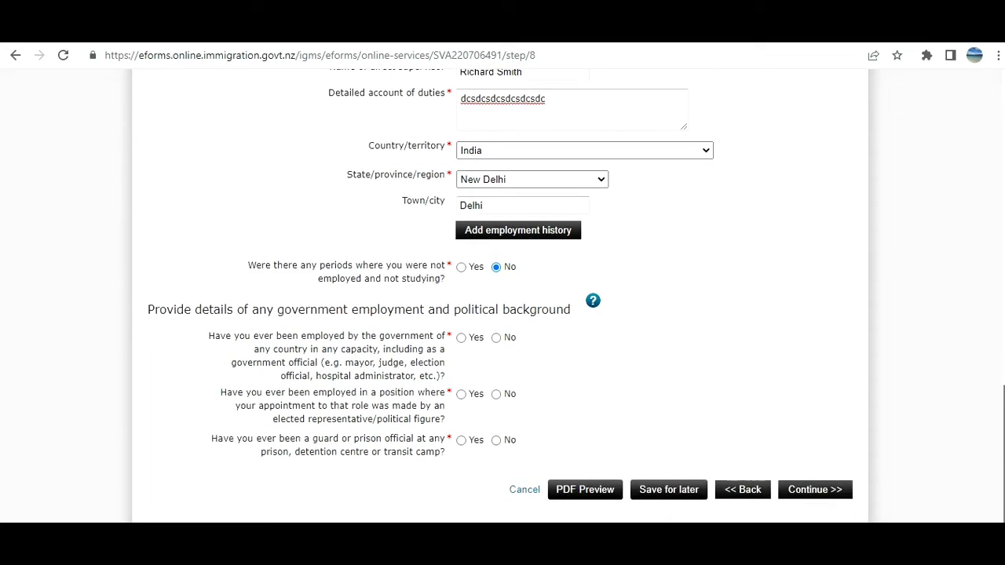
left_click(496, 338)
left_click(495, 394)
left_click(496, 441)
Step: Continue to the Family Details section, and look over the list of application sections
left_click(817, 499)
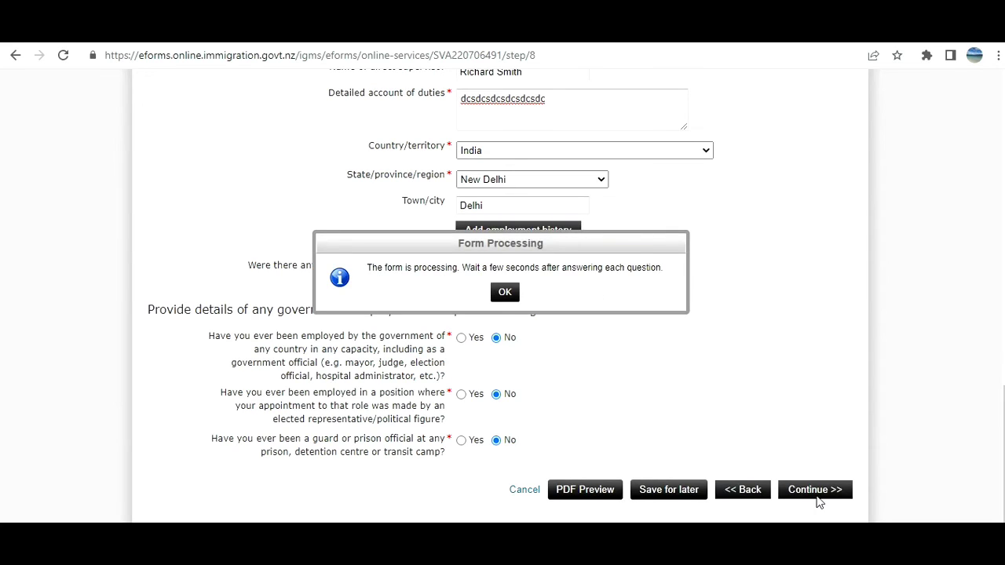
left_click(506, 292)
left_click(814, 490)
left_click(588, 242)
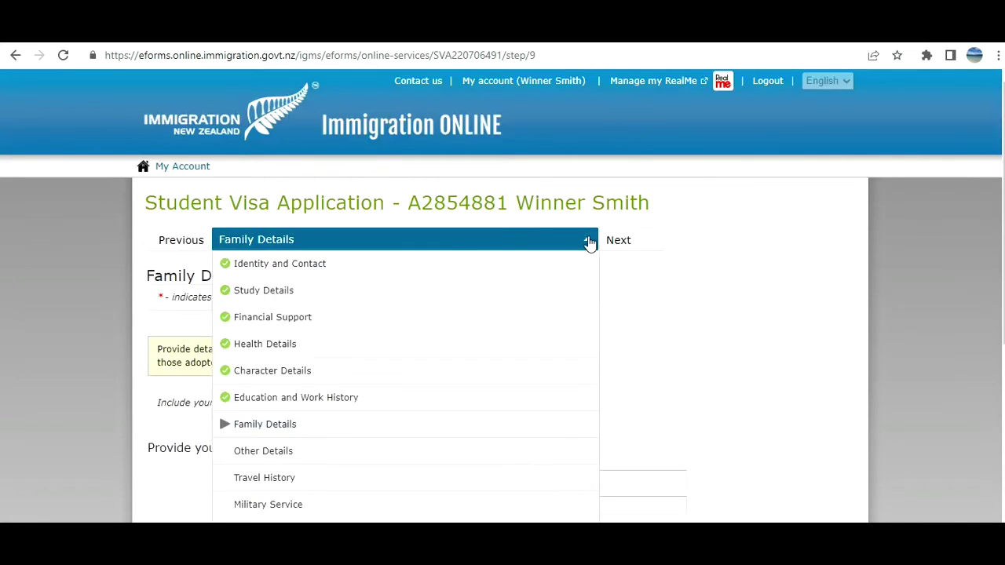
left_click(713, 374)
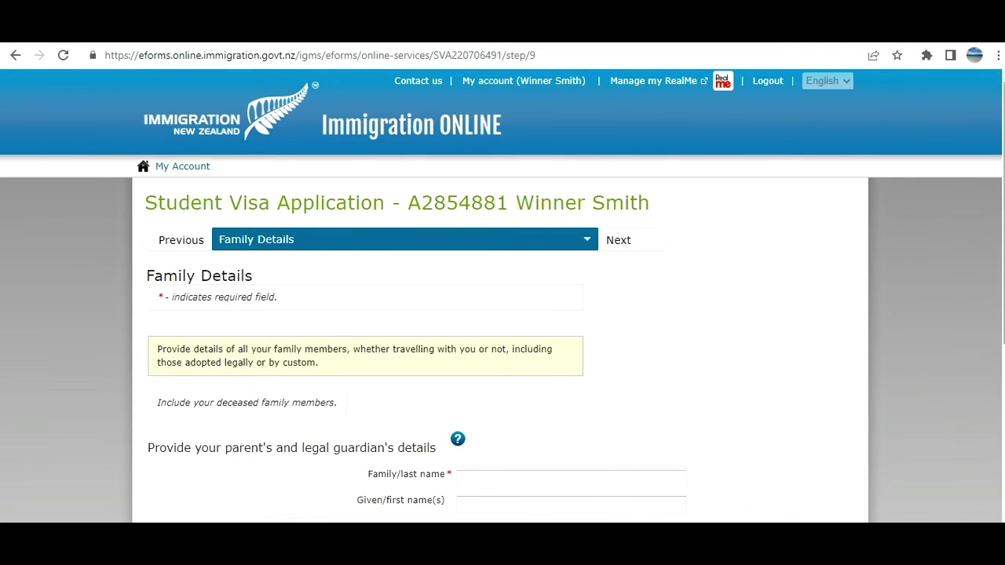
Step: Answer No to having any brothers or sisters, and review the parent's details in the Family Details section
scroll(999, 298, "down", 4)
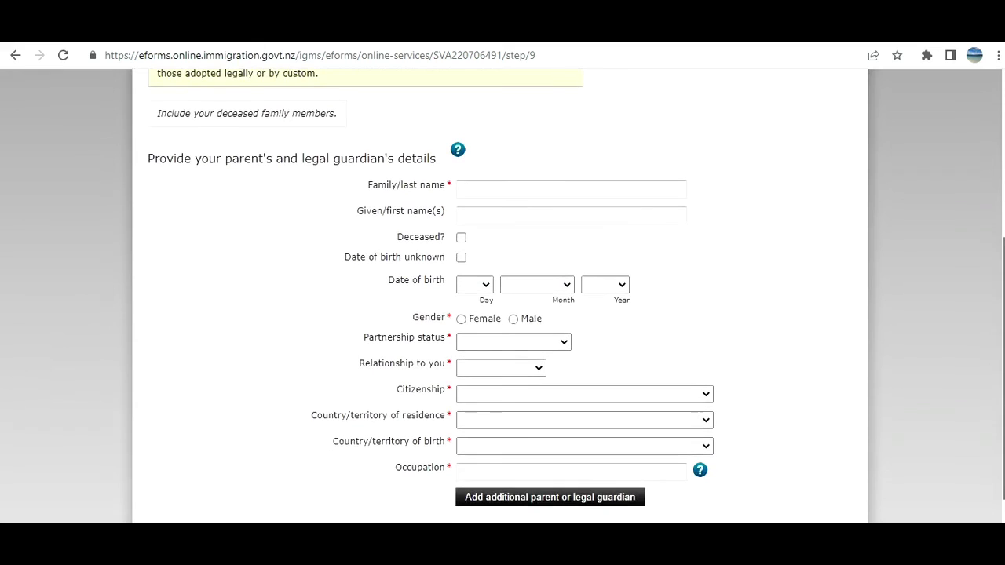
scroll(998, 298, "down", 2)
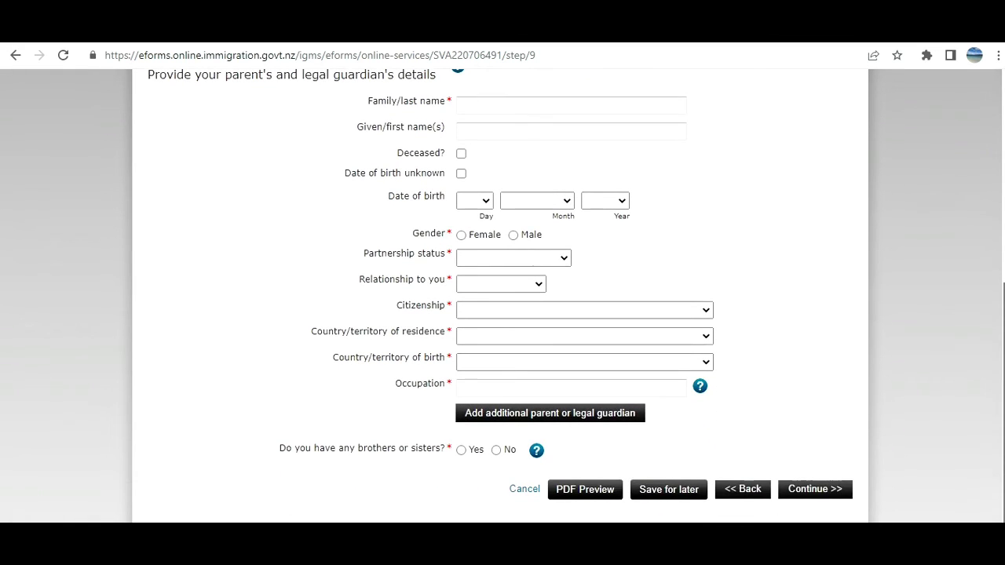
left_click(497, 451)
scroll(915, 413, "up", 2)
scroll(915, 413, "down", 1)
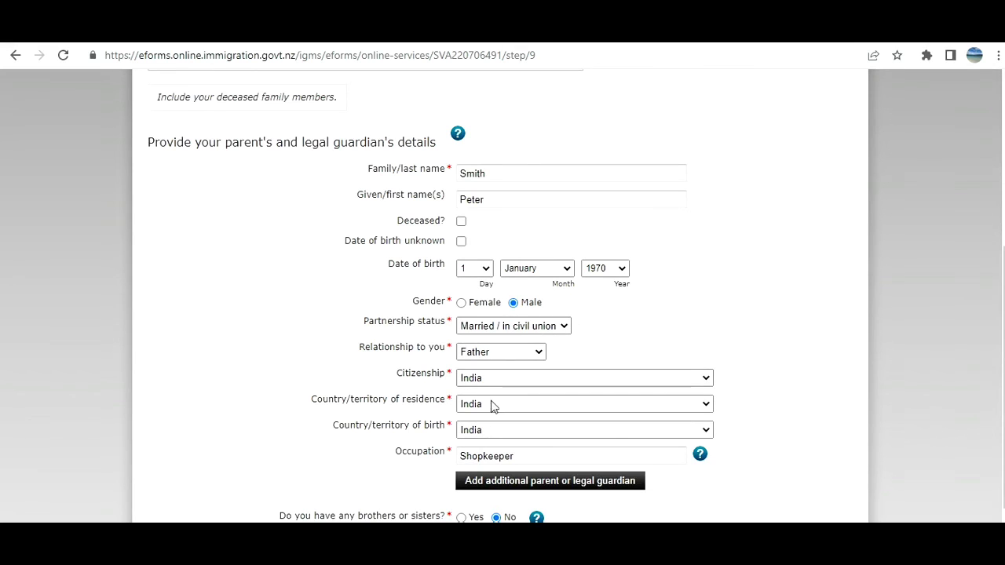
Step: Add a second parent as Mother: name, birth date, Female, Single, India for all countries, occupation Homemaker; continue to Other Details
left_click(514, 456)
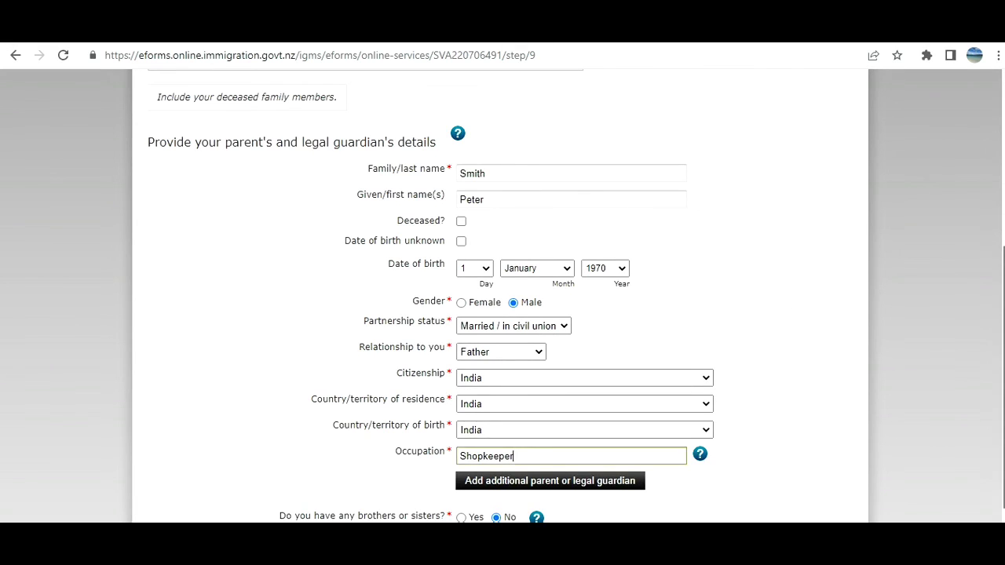
scroll(502, 296, "down", 1)
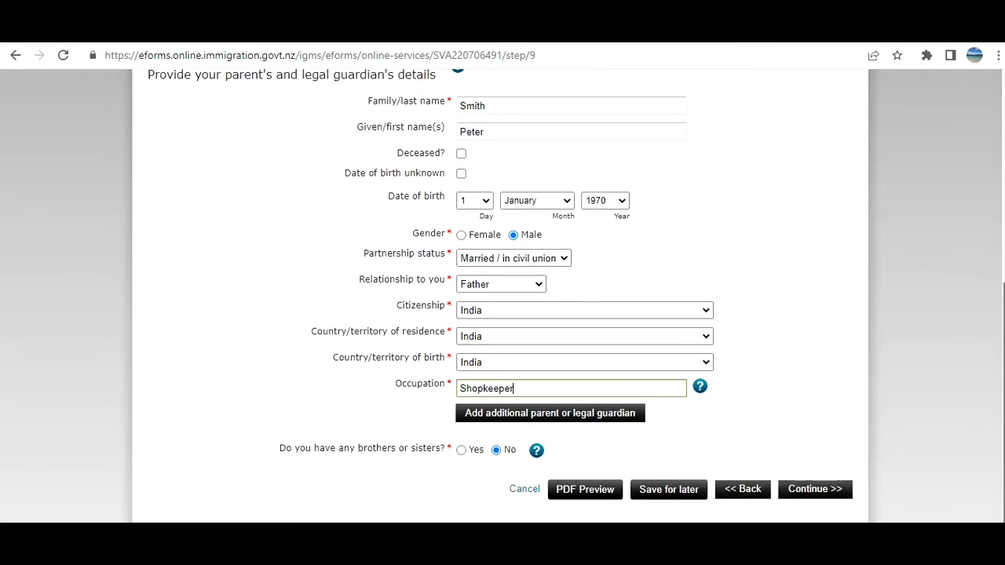
scroll(987, 258, "up", 2)
scroll(986, 258, "down", 2)
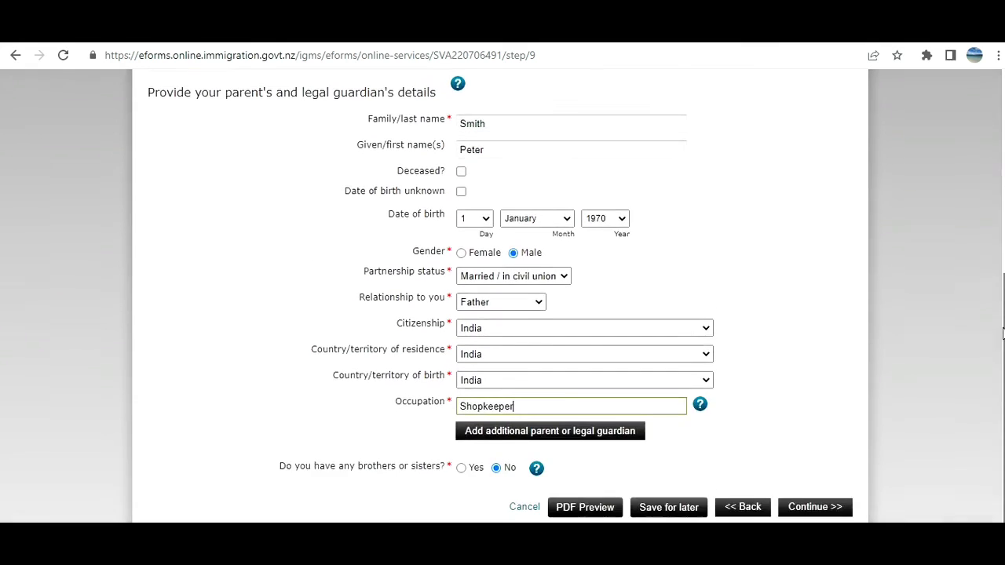
left_click(599, 420)
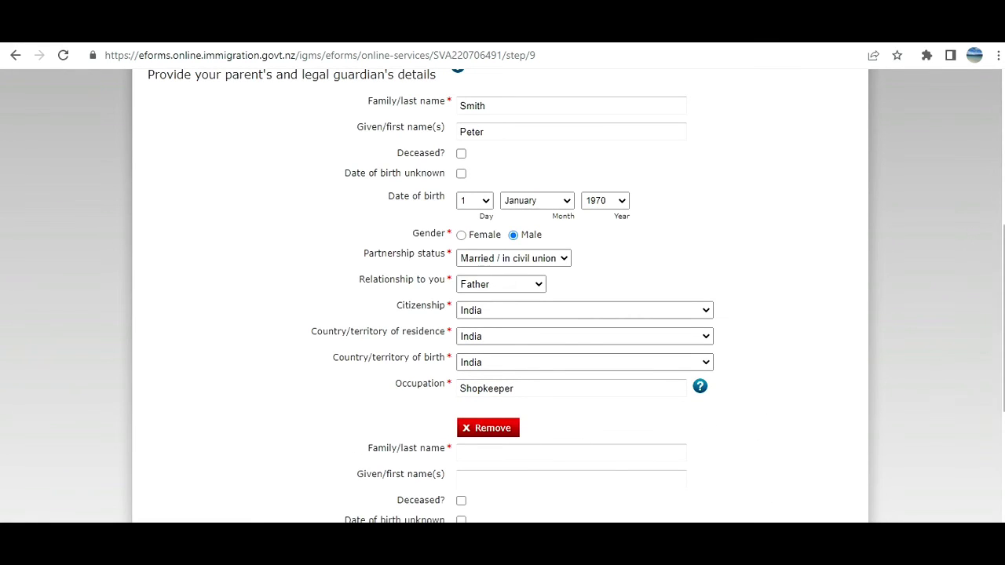
left_click_drag(1003, 380, 1003, 497)
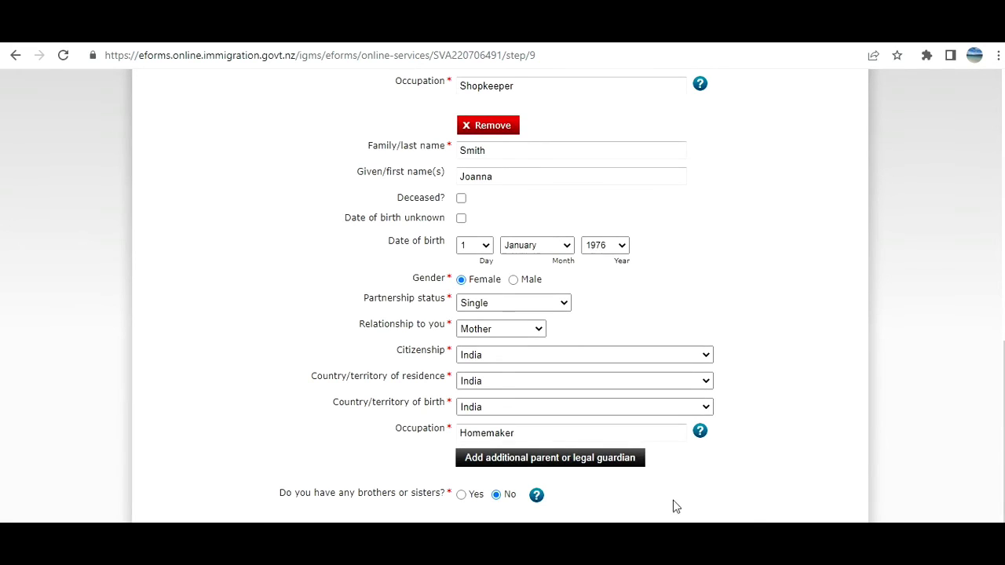
scroll(843, 491, "down", 1)
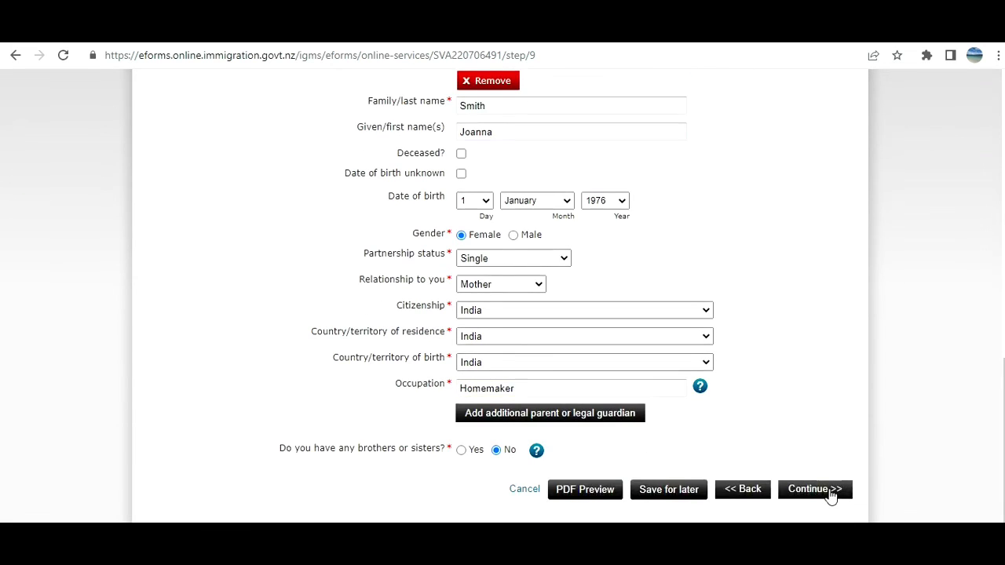
left_click(830, 493)
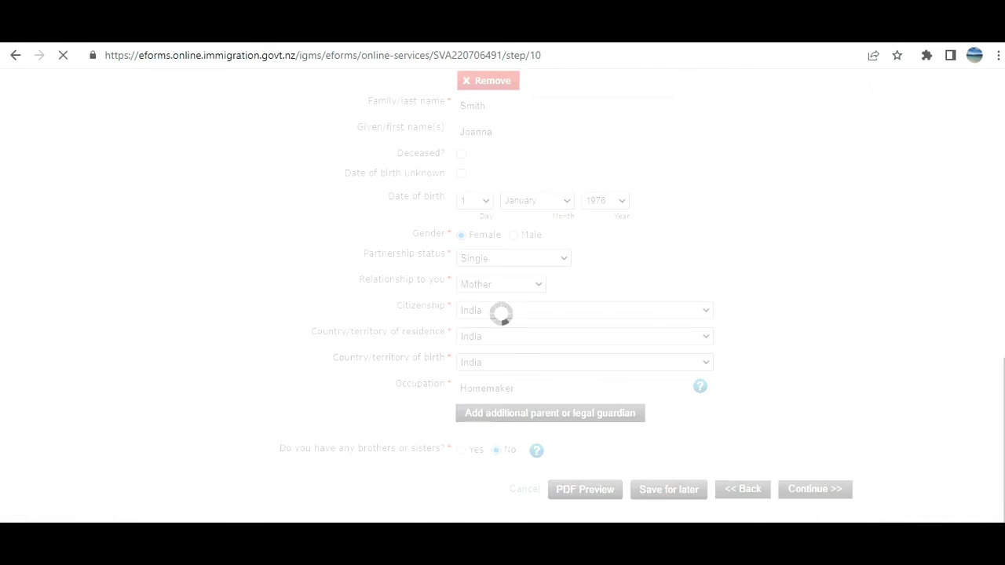
Step: Answer No to all ten Other Details questions, from contacts in New Zealand to ill-treatment of prisoners, and continue to Travel History
scroll(599, 280, "down", 3)
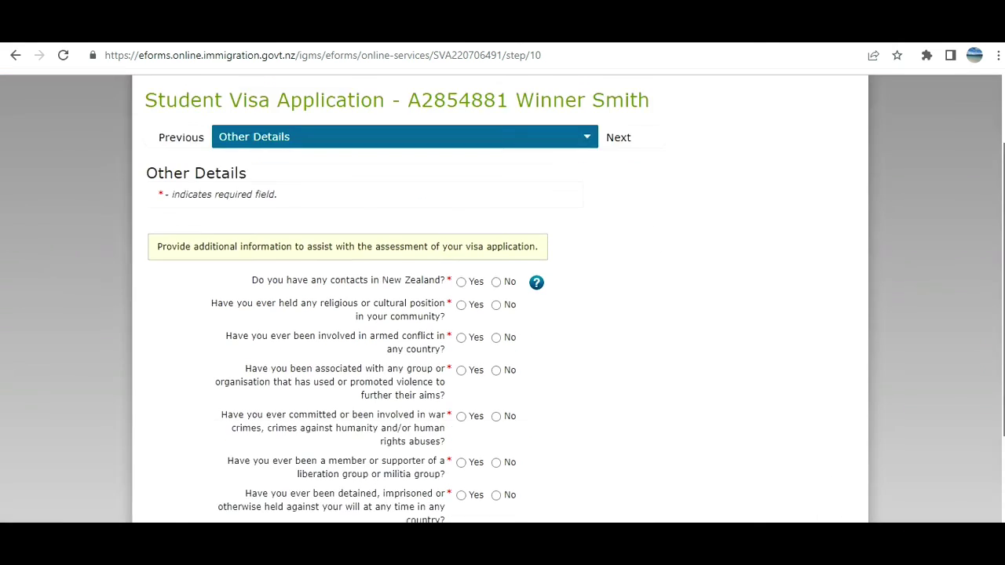
left_click(497, 200)
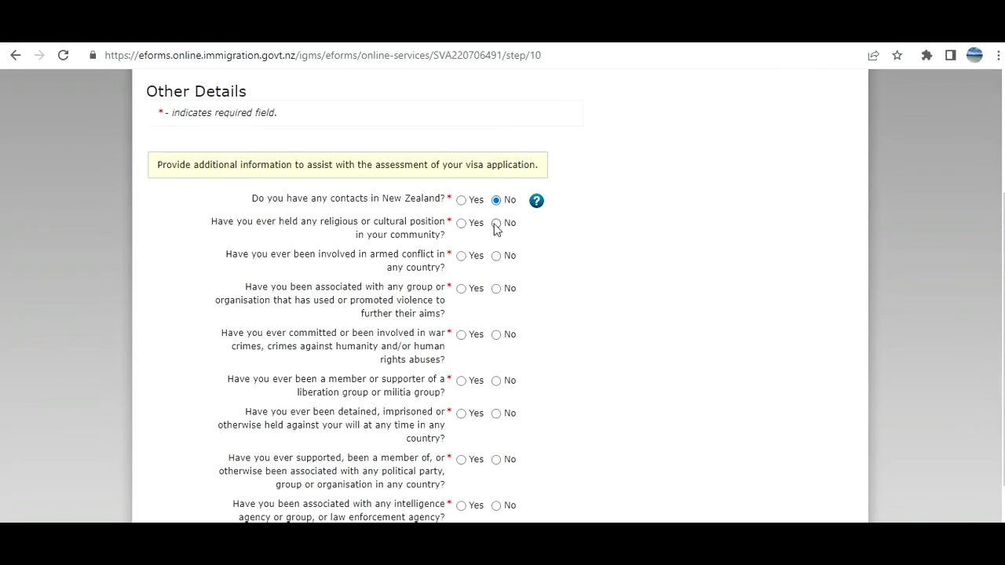
left_click(495, 225)
left_click(496, 256)
left_click(496, 290)
left_click(495, 336)
left_click(496, 413)
left_click(496, 460)
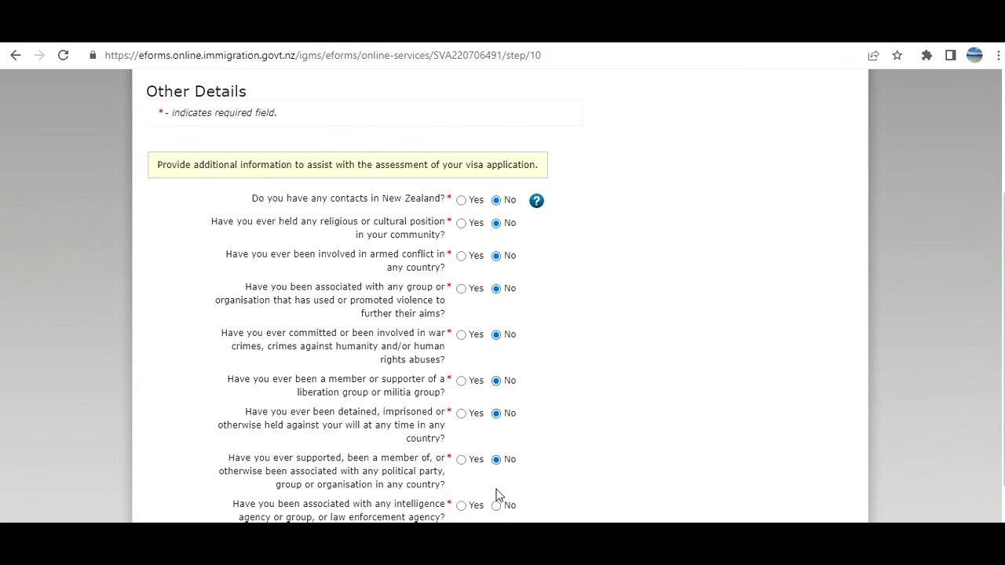
left_click(496, 505)
scroll(785, 401, "down", 2)
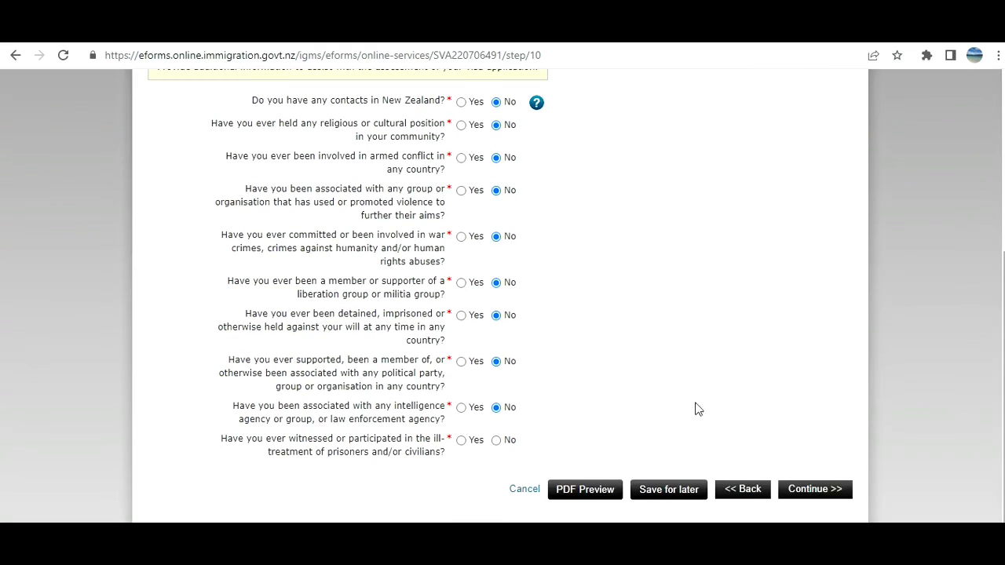
left_click(497, 440)
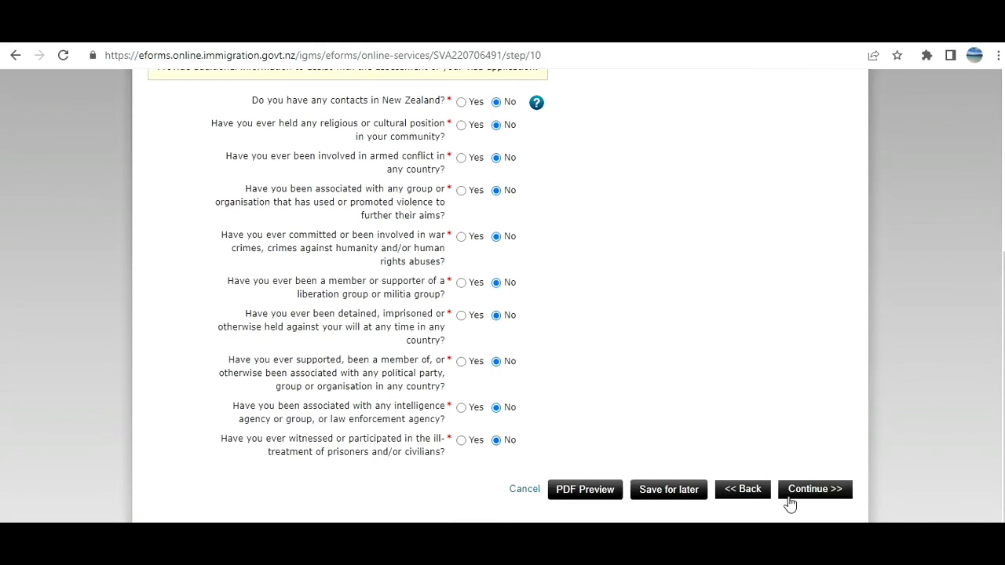
left_click(791, 503)
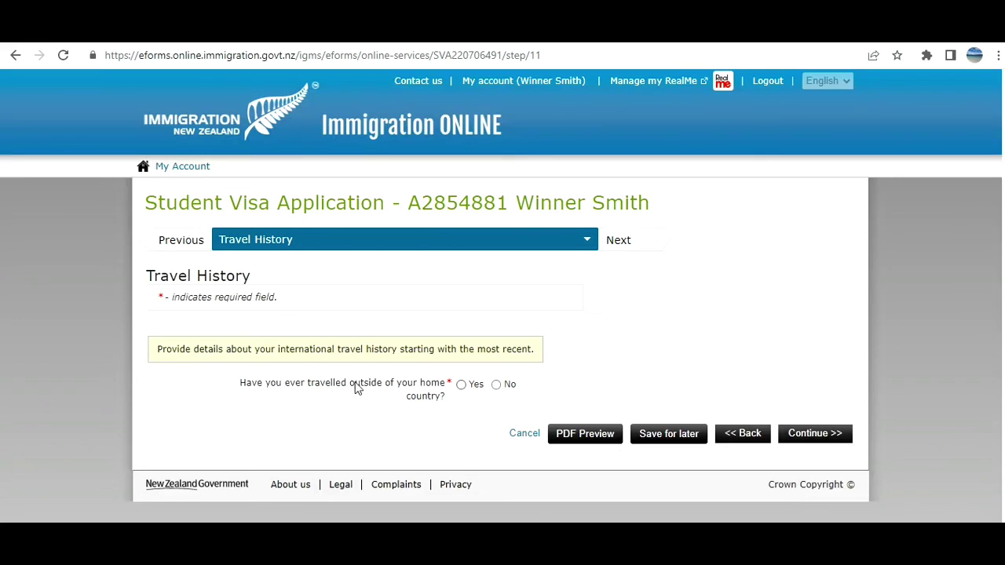
Step: Answer No to having travelled outside the home country and to both Military Service questions, continuing past each section
left_click(495, 385)
left_click(803, 433)
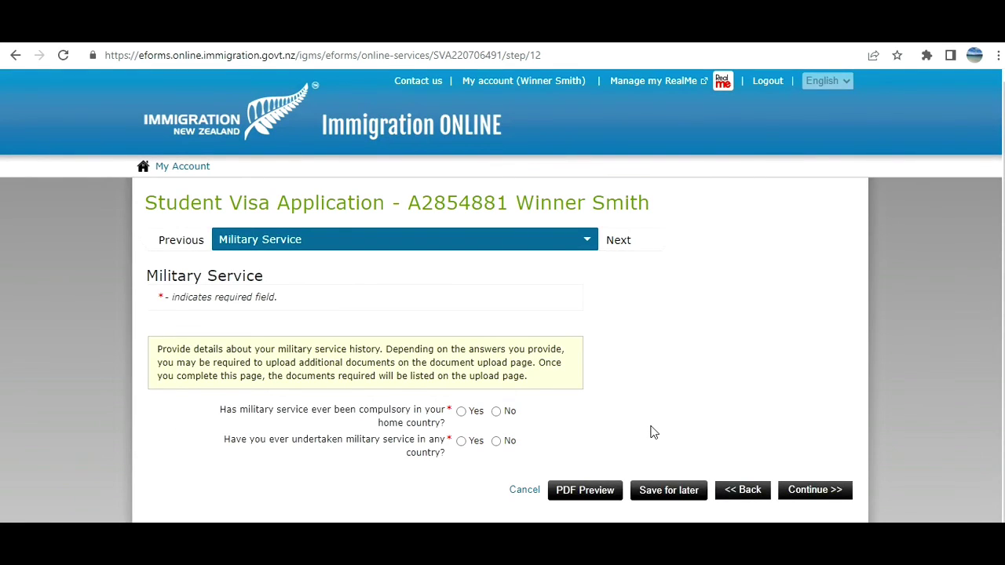
left_click(496, 411)
left_click(496, 442)
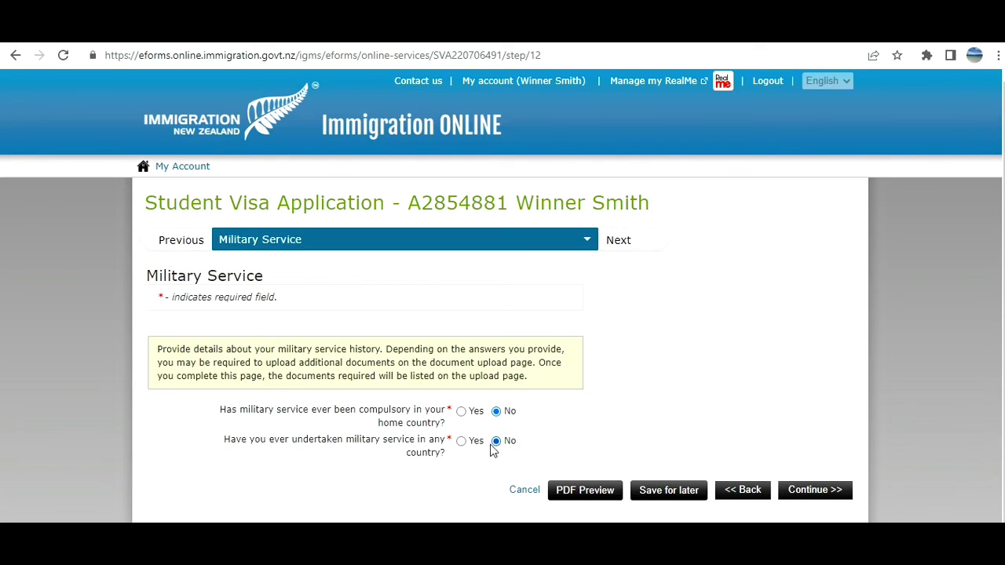
left_click(833, 491)
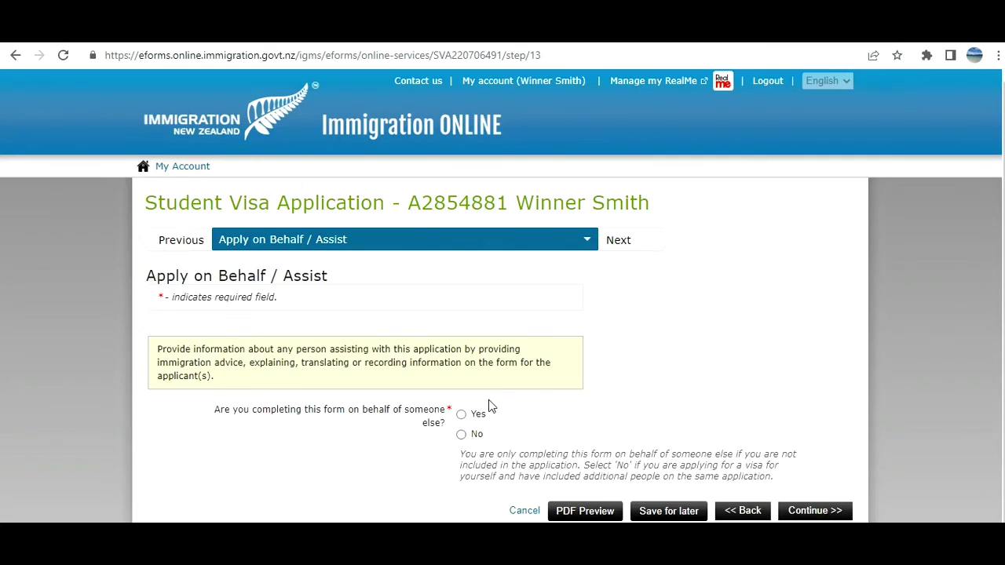
Step: Answer No to completing the form on behalf of someone else and to receiving immigration advice, and continue to Upload Documents
left_click(462, 435)
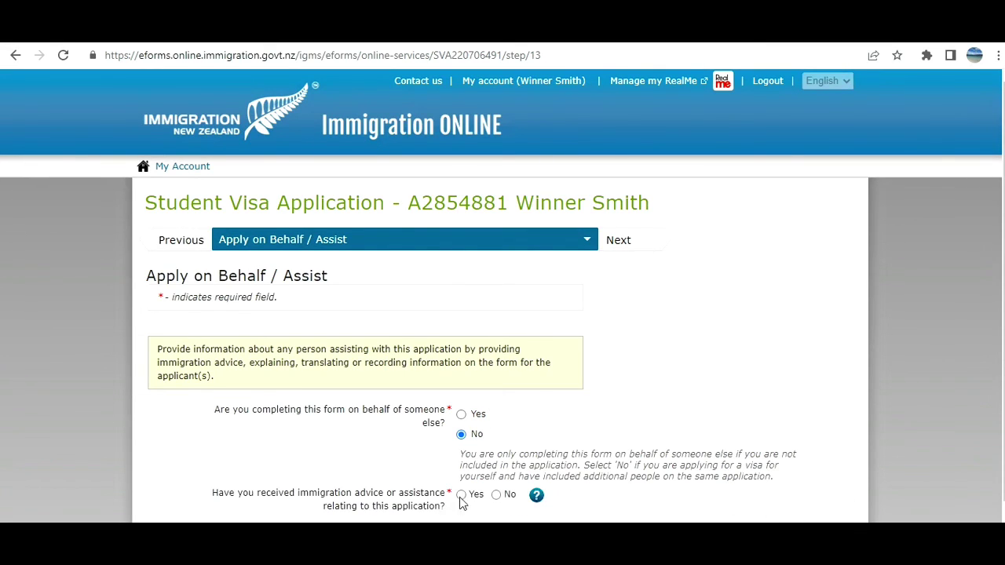
left_click(496, 495)
scroll(915, 375, "down", 1)
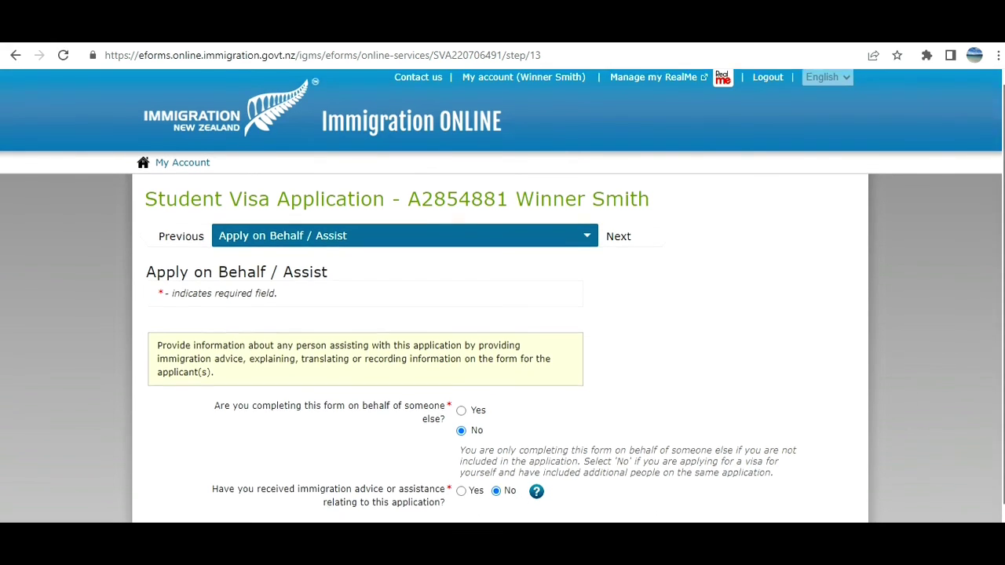
left_click(814, 490)
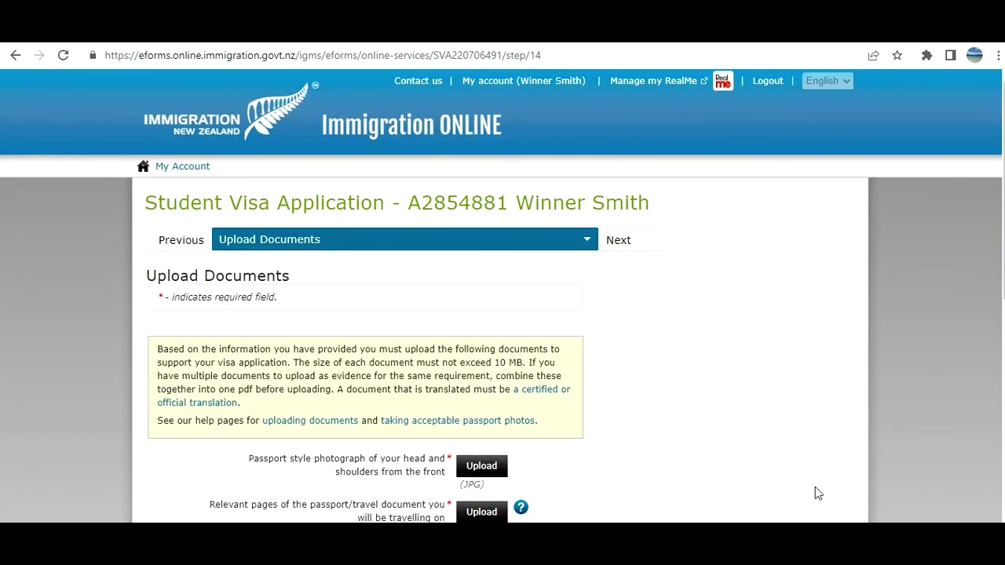
Step: Look over the list of application sections and the required documents, checking the help for the research proposal upload
left_click(588, 240)
scroll(503, 295, "down", 2)
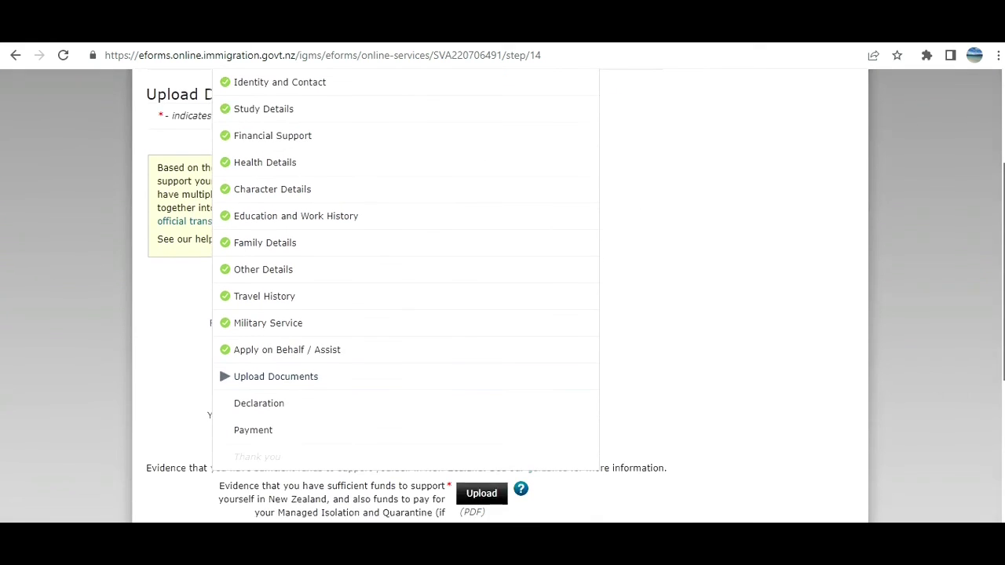
left_click(769, 314)
scroll(668, 395, "down", 2)
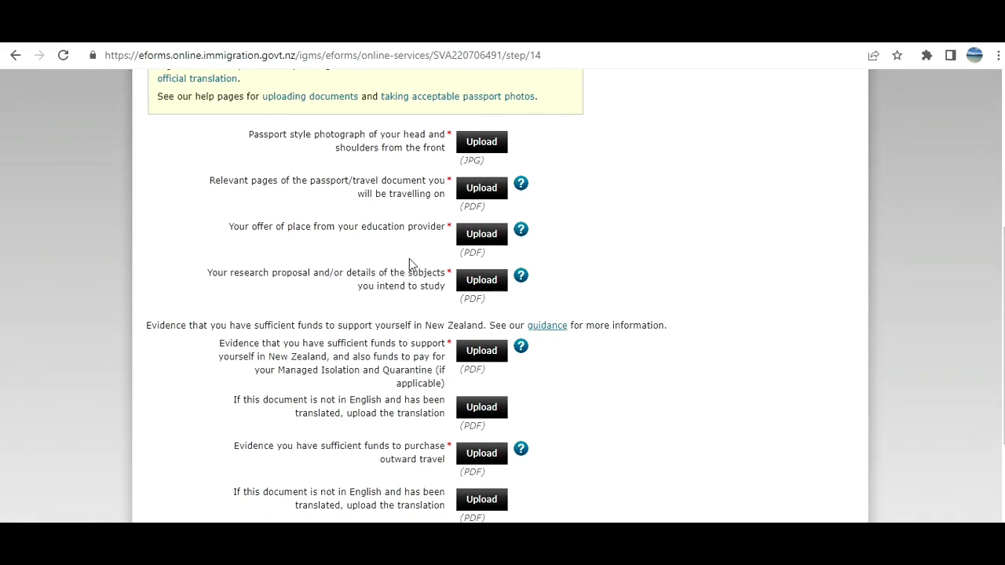
left_click(521, 275)
Step: Answer Yes to having other documents to provide in support of the application, and review the additional document fields
scroll(502, 298, "down", 3)
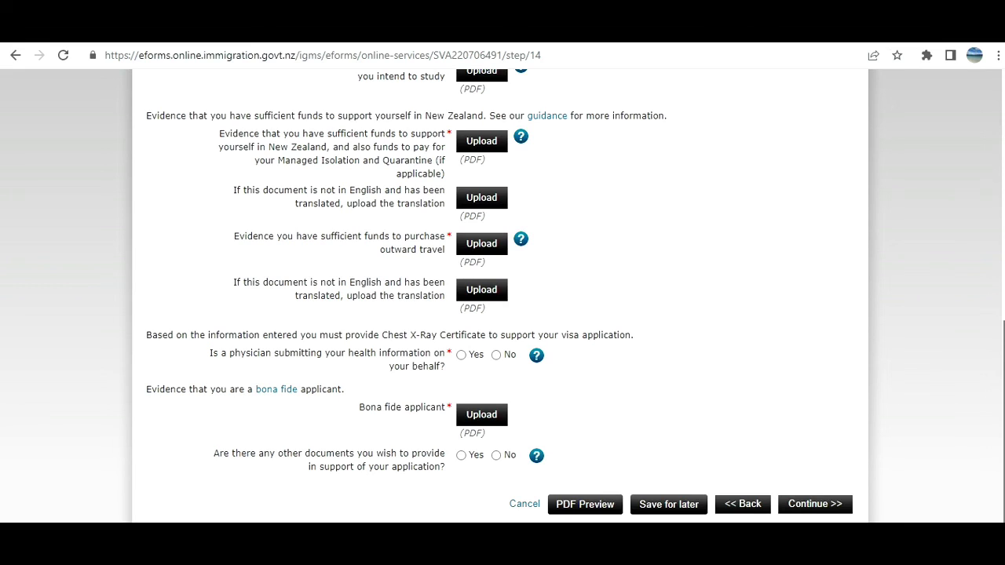
left_click(462, 456)
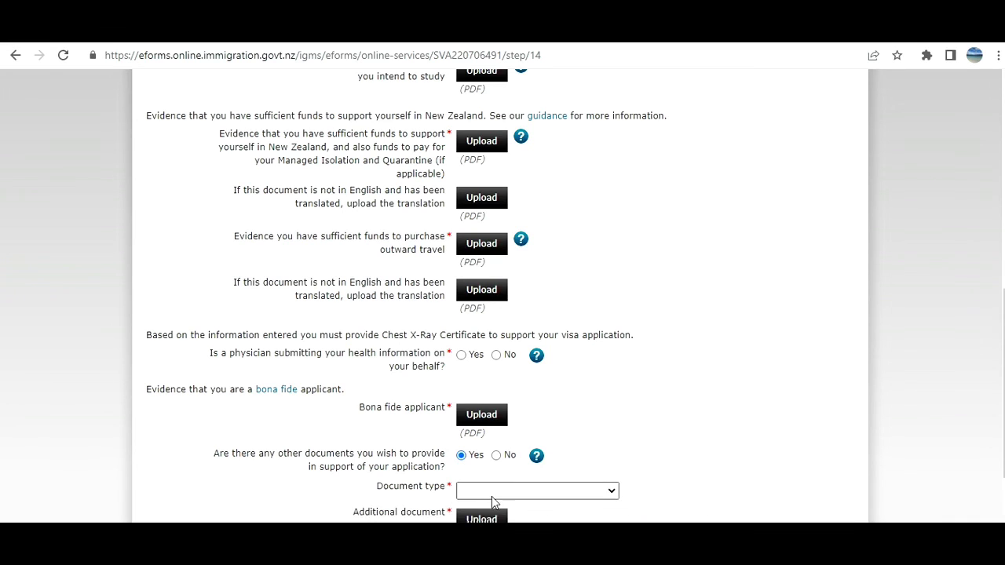
scroll(502, 296, "down", 3)
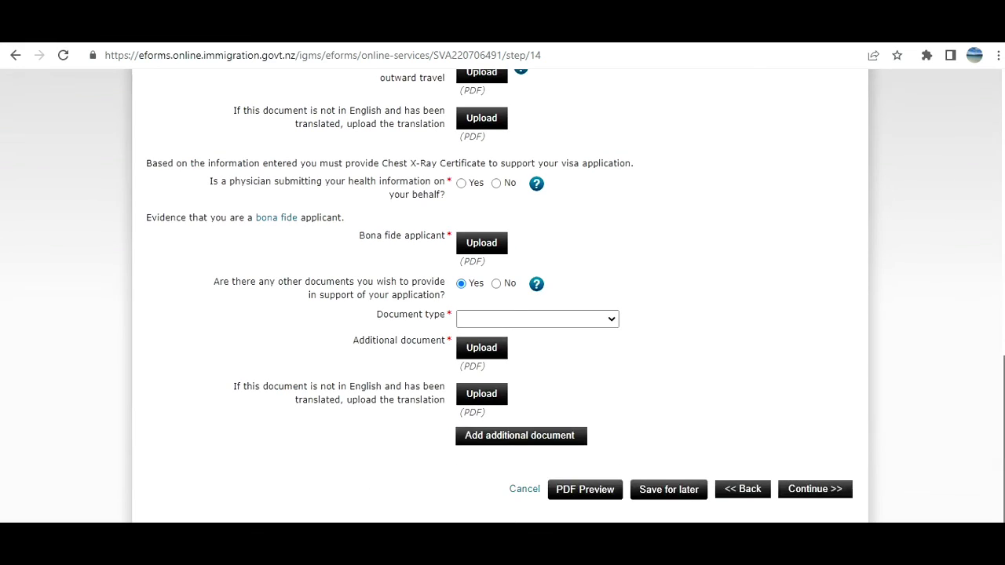